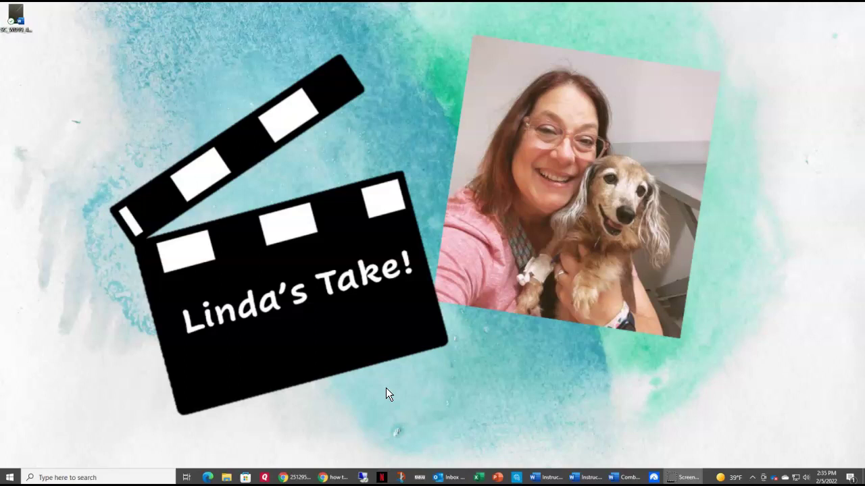
Step: Bring the 'Combat Cyber Crime starter file (4)' document window to the front from the taskbar
left_click(628, 478)
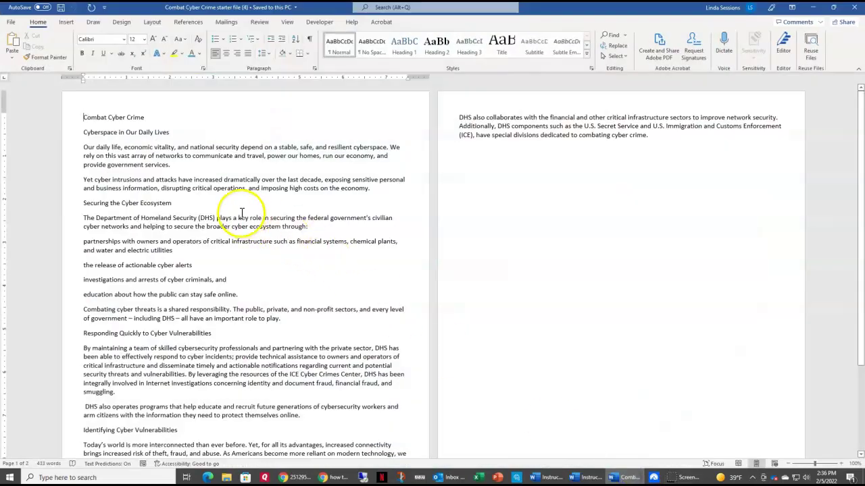
Step: Save a copy to the Desktop named 'Combat Cyber Crime' followed by the author's surname
left_click(12, 23)
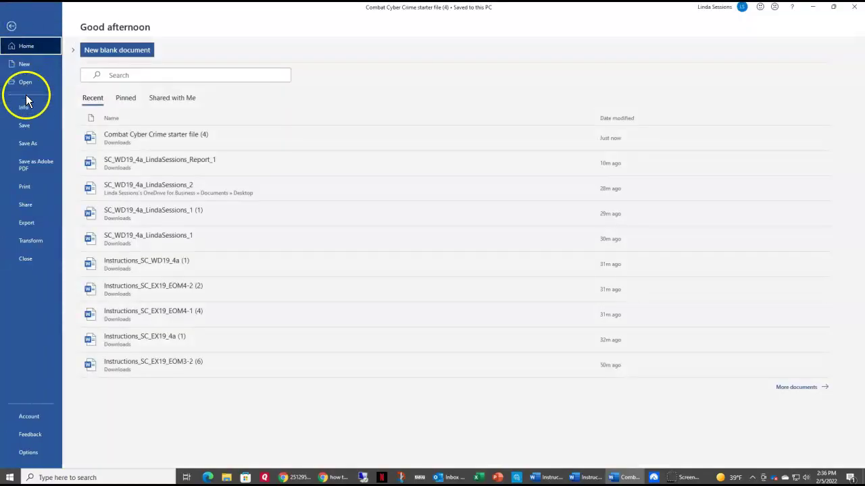
left_click(20, 147)
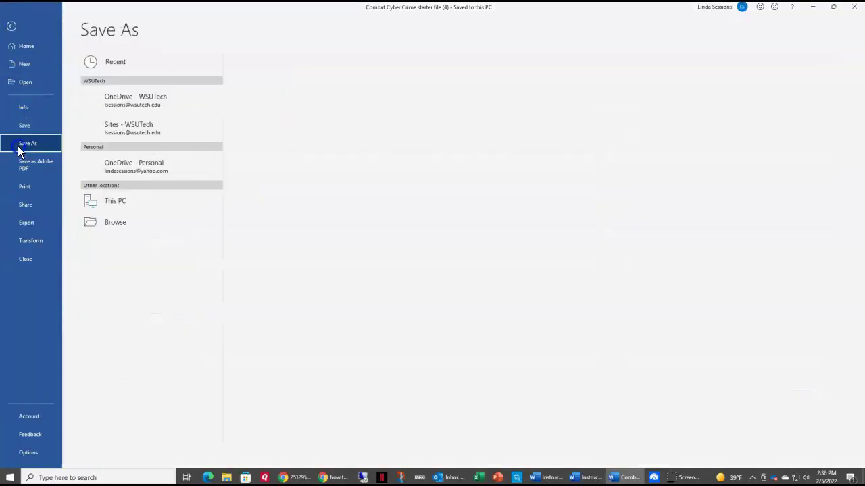
left_click(102, 222)
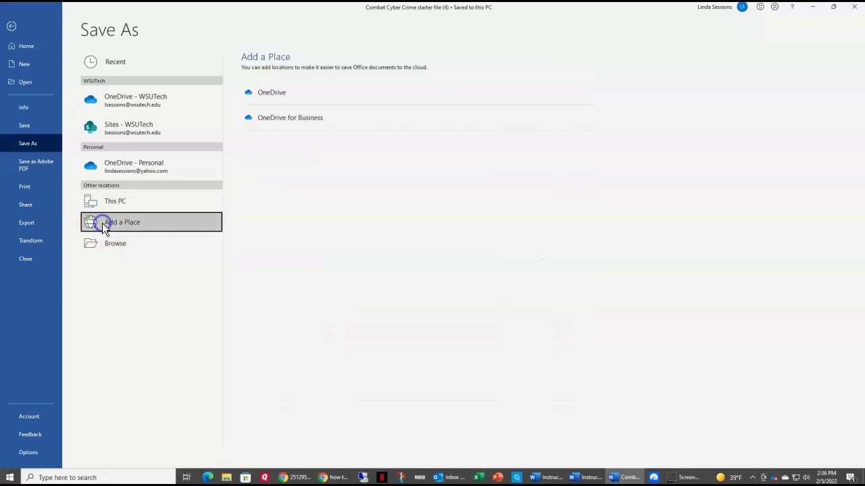
left_click(110, 246)
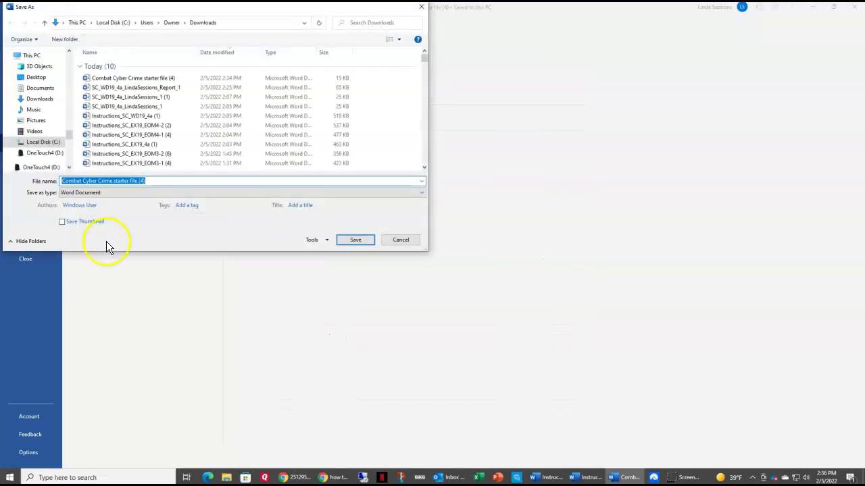
left_click_drag(69, 132, 65, 36)
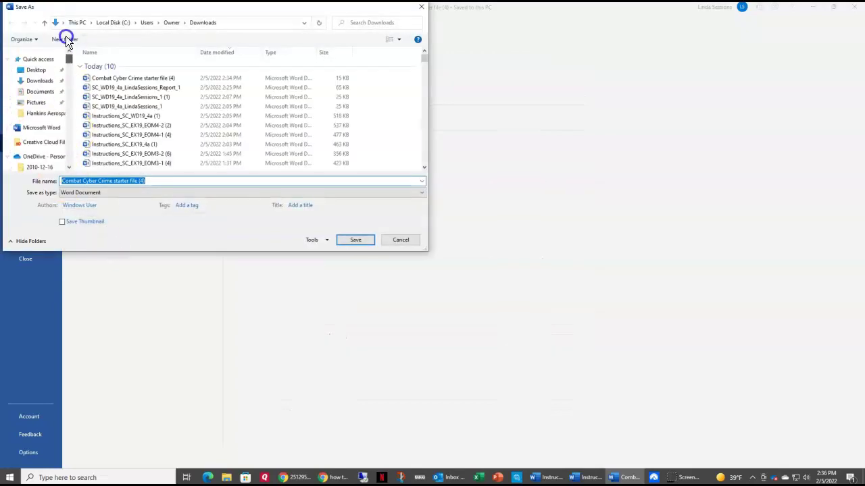
left_click(32, 71)
left_click(162, 181)
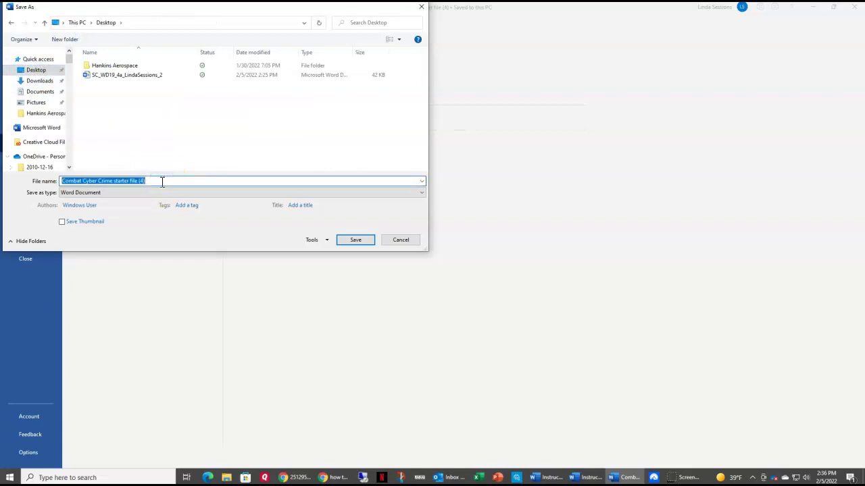
left_click(162, 181)
key("BackSpace")
key("BackSpace")
key("BackSpace")
key("BackSpace")
key("BackSpace")
key("BackSpace")
key("BackSpace")
key("BackSpace")
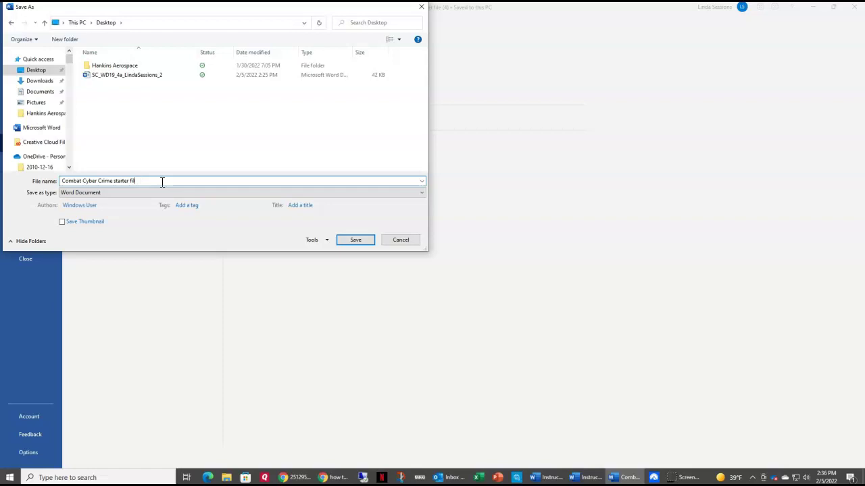
key("BackSpace")
key("BackSpace")
key("BackSpace")
key("BackSpace")
key("BackSpace")
key("BackSpace")
key("BackSpace")
key("BackSpace")
type("SEssions")
left_click(355, 240)
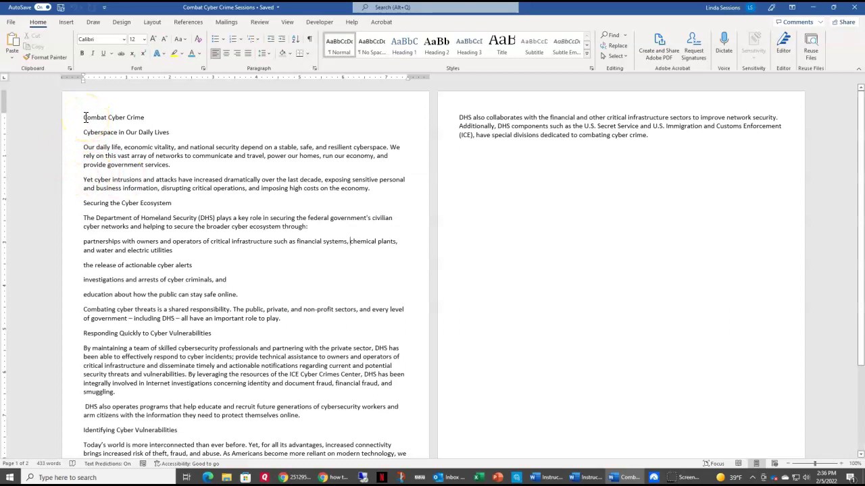
Step: Apply the Title style to the 'Combat Cyber Crime' heading and center it
left_click(85, 117)
left_click_drag(85, 117, 136, 118)
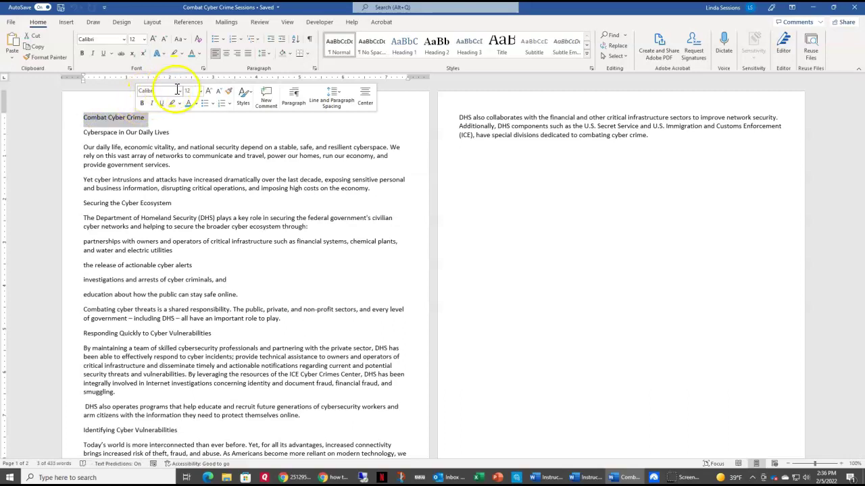
left_click(437, 47)
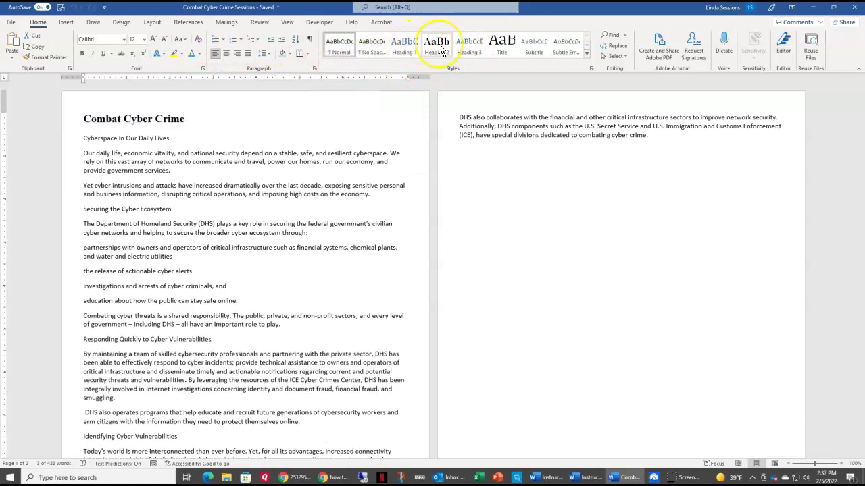
left_click(499, 52)
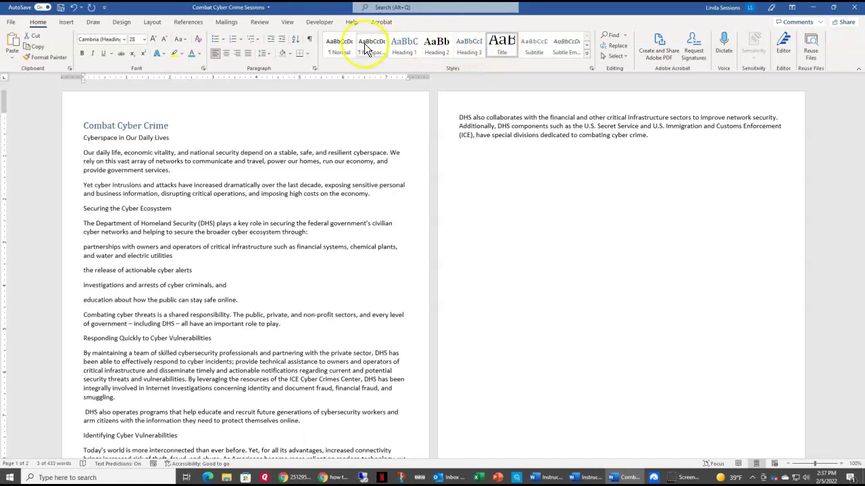
left_click(227, 54)
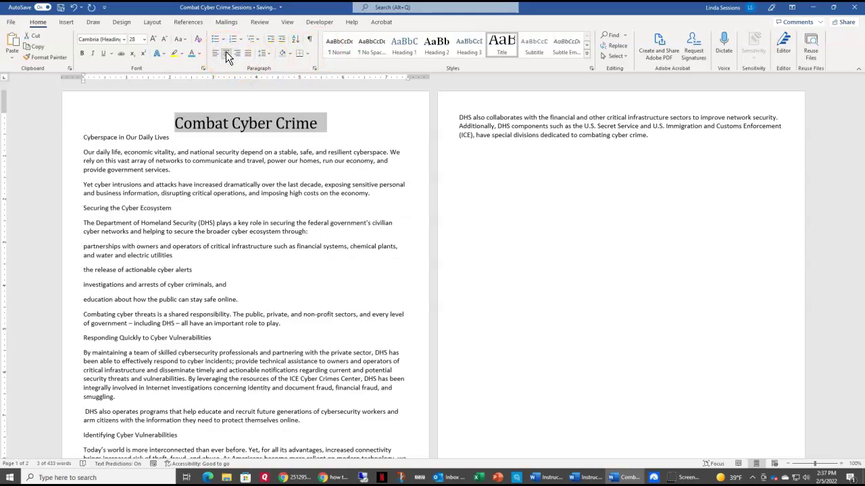
left_click(154, 130)
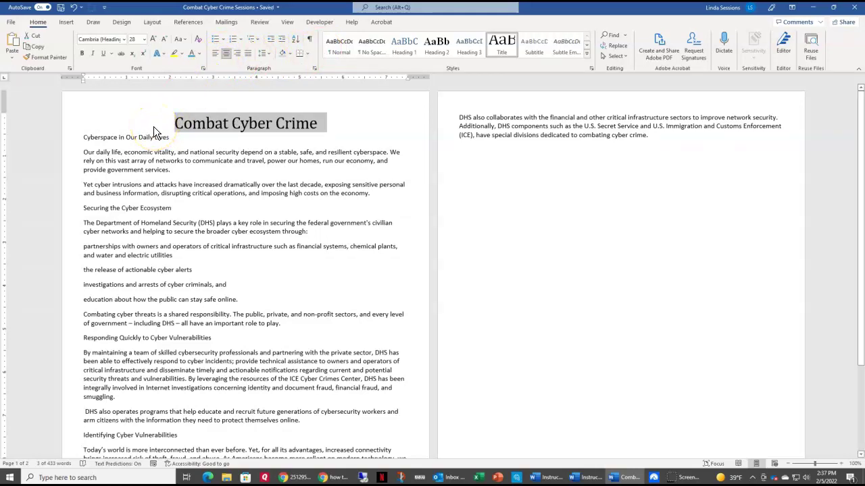
left_click(343, 124)
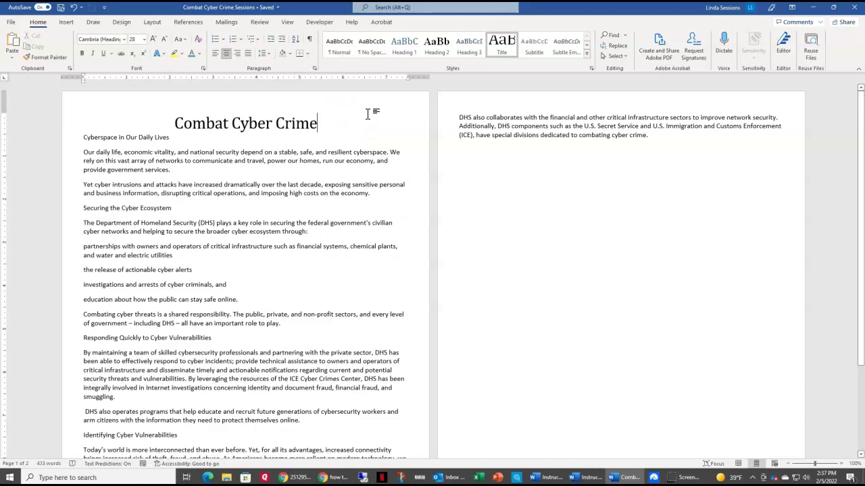
Step: Type the author's full name on a new line below the title, toggling the ruler off and on
key("Return")
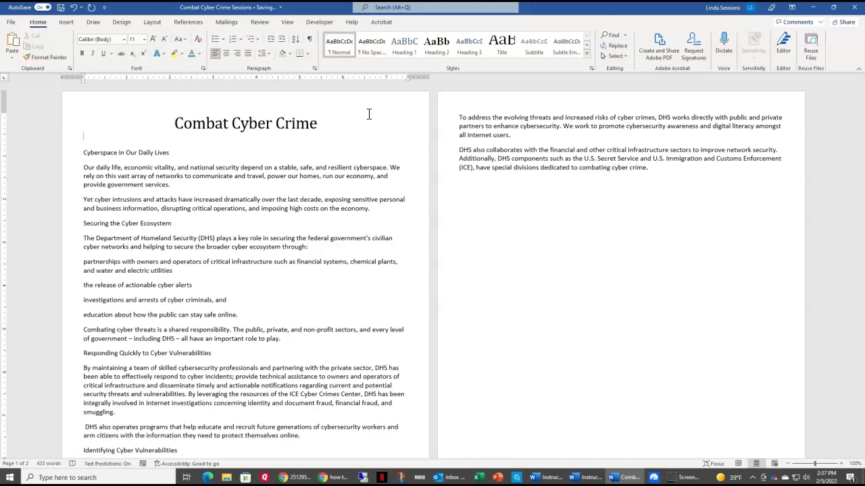
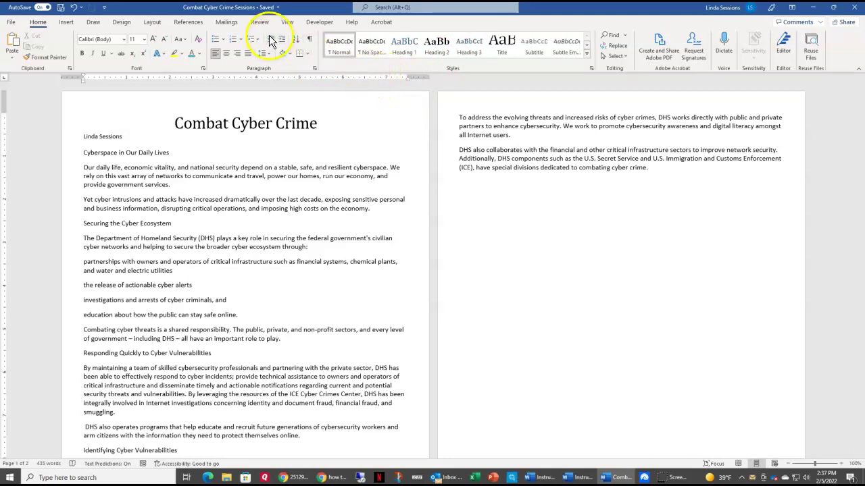
left_click(289, 21)
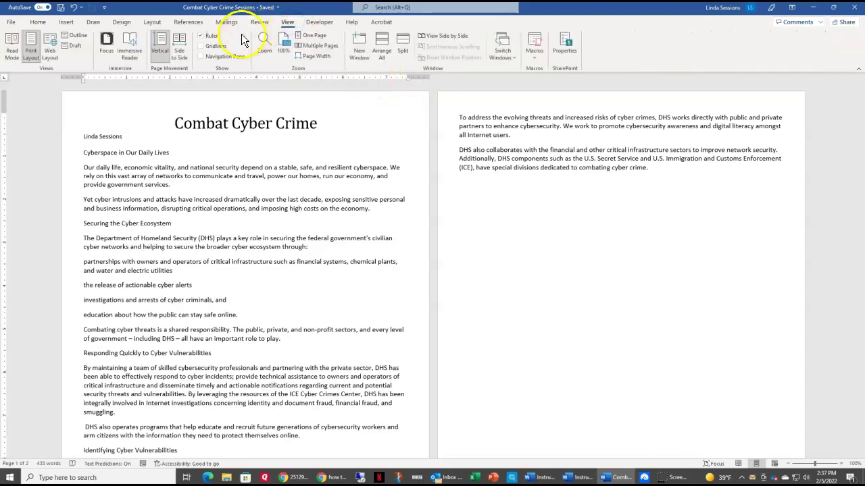
left_click(201, 36)
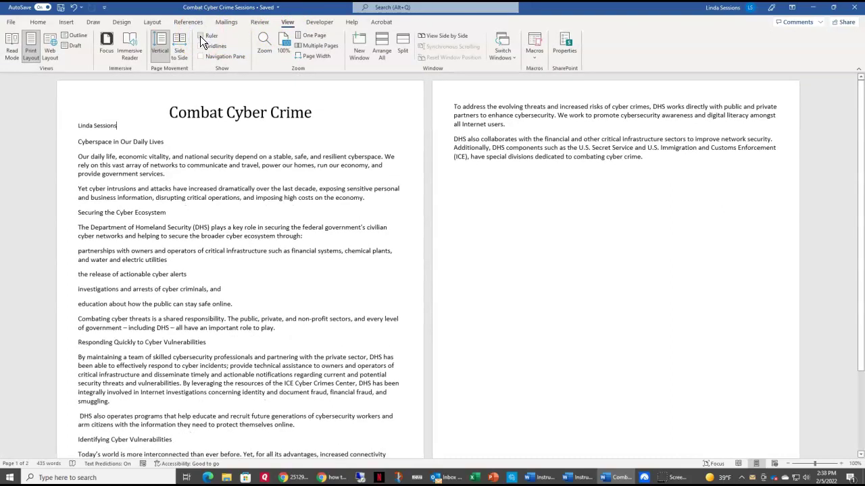
left_click(201, 37)
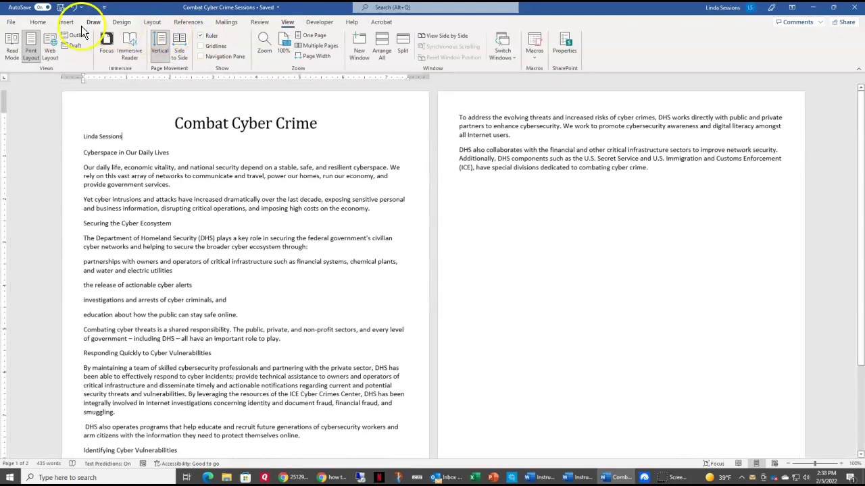
left_click(43, 23)
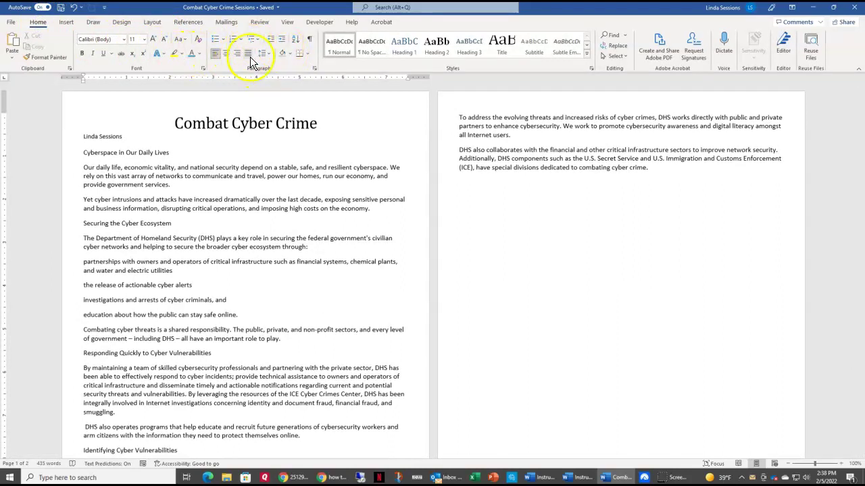
Step: Set a right-aligned tab stop at 7.5" on the author's name line
left_click(313, 68)
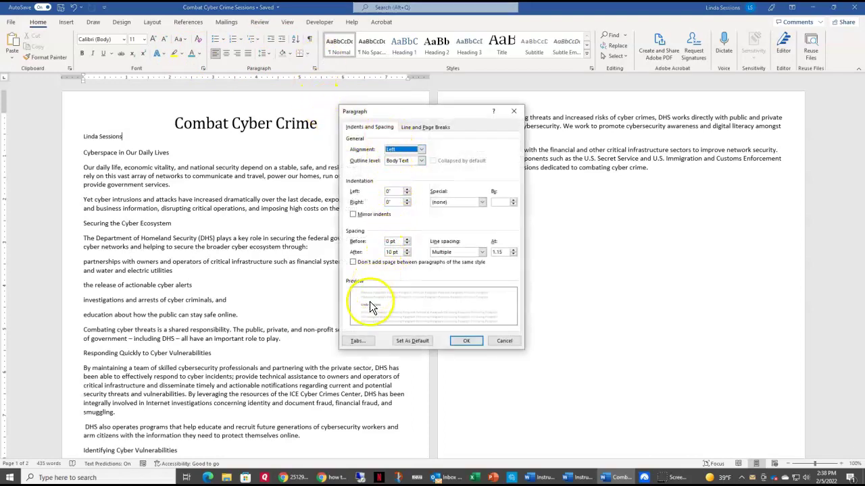
left_click(358, 341)
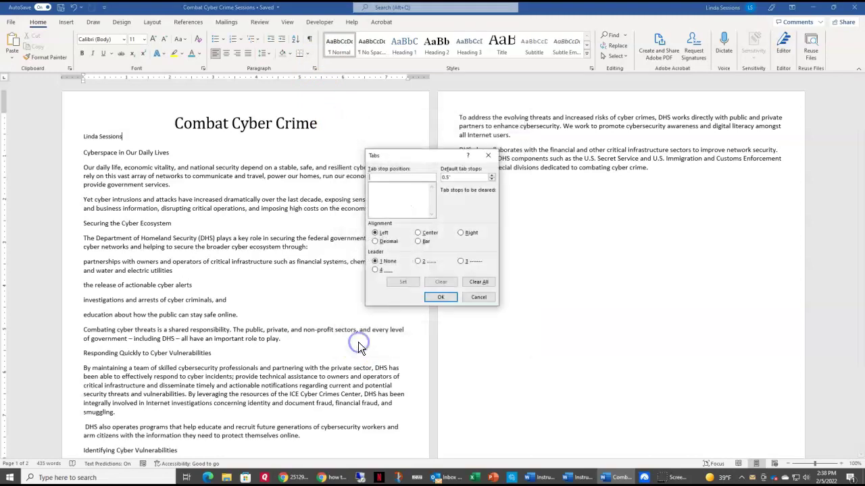
left_click(374, 177)
type("7.5")
left_click(400, 284)
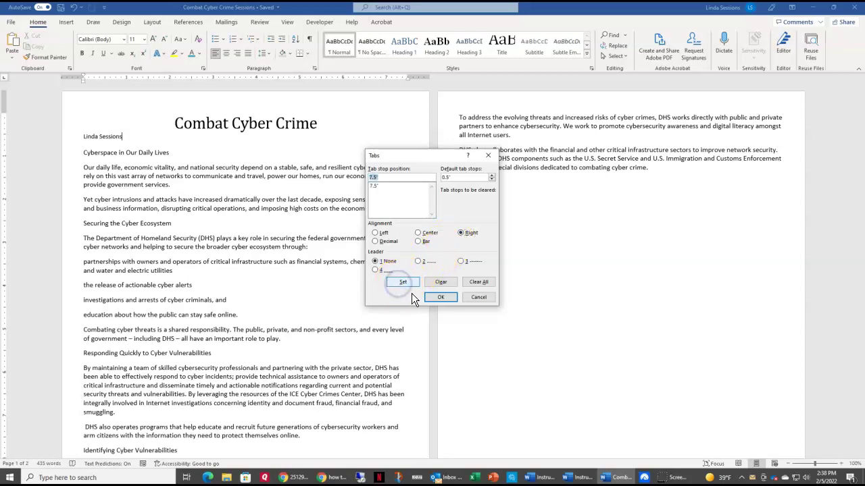
left_click(439, 297)
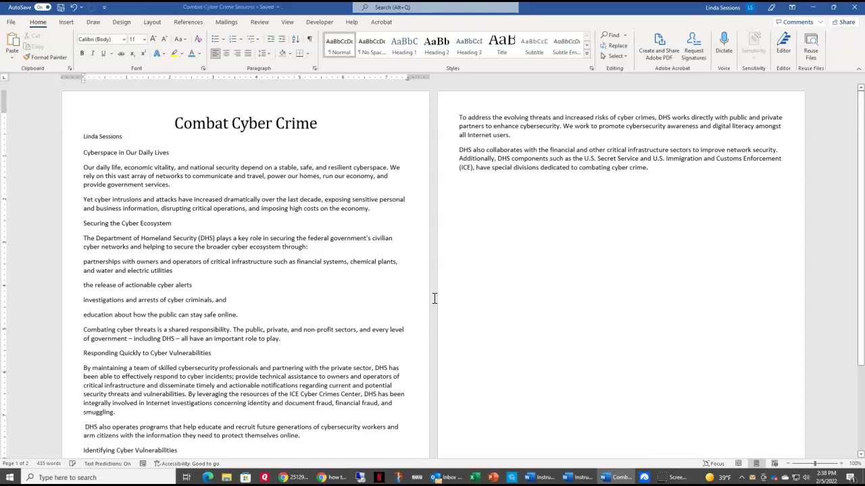
key("Tab")
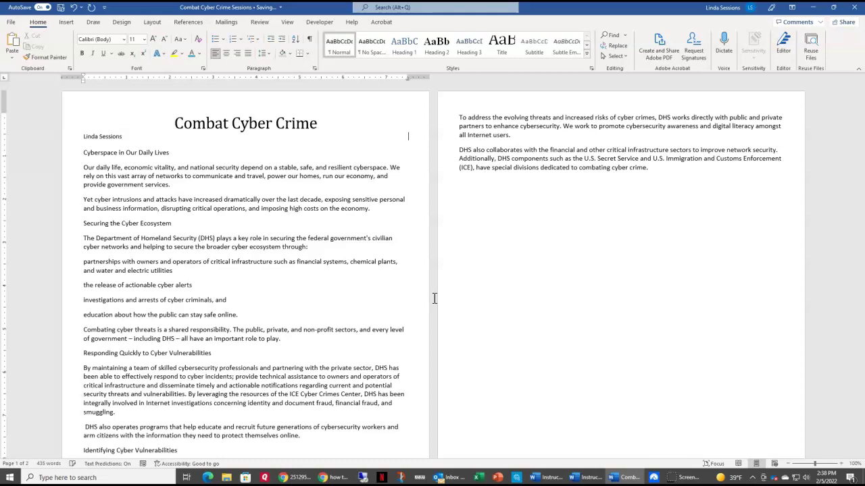
type("February 5, 2022")
left_click(425, 300)
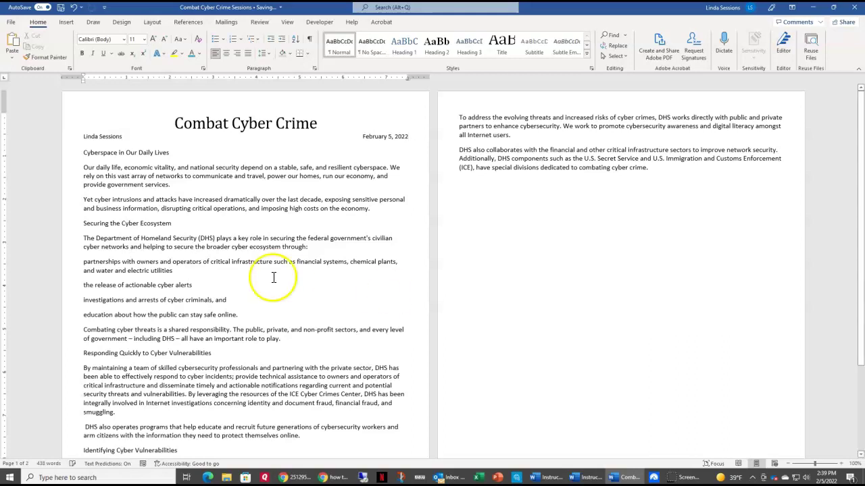
Step: Shade the author and date line blue-grey
left_click(102, 128)
left_click_drag(77, 132, 404, 137)
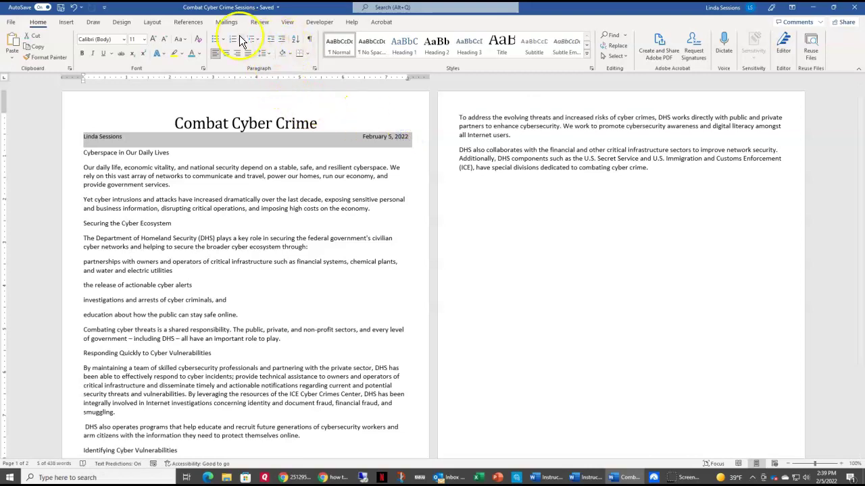
left_click(289, 53)
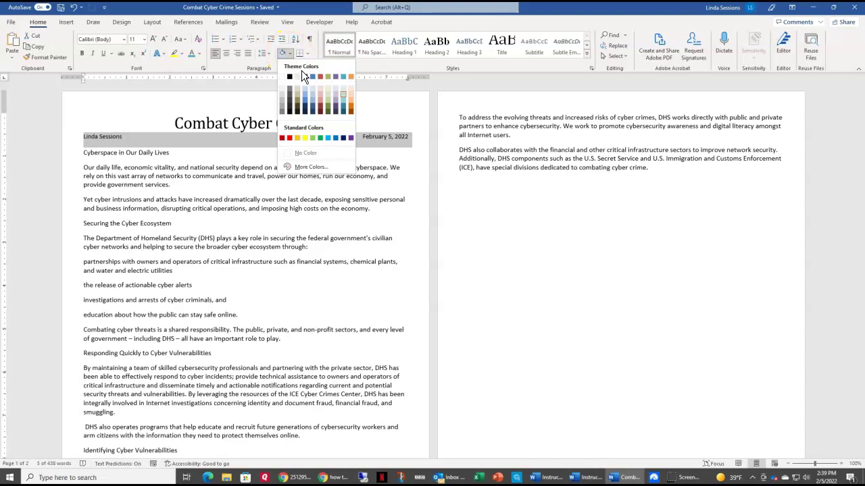
left_click(344, 93)
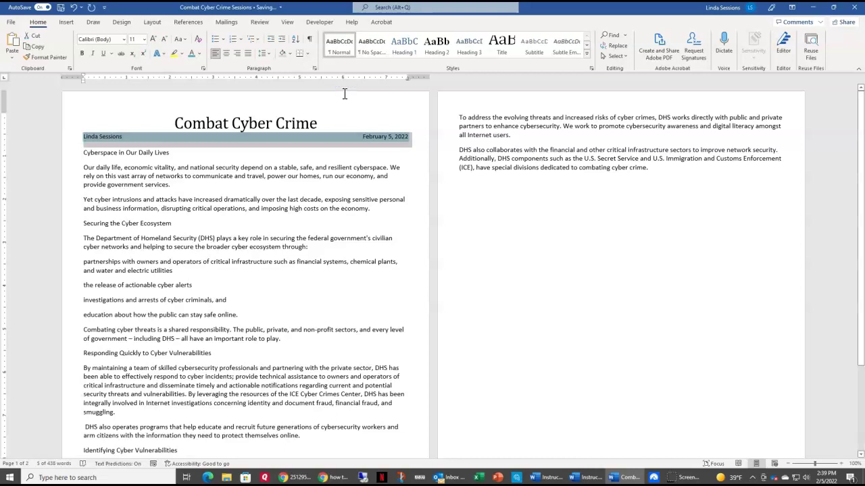
Step: Add top and bottom borders to the author and date line
left_click(308, 53)
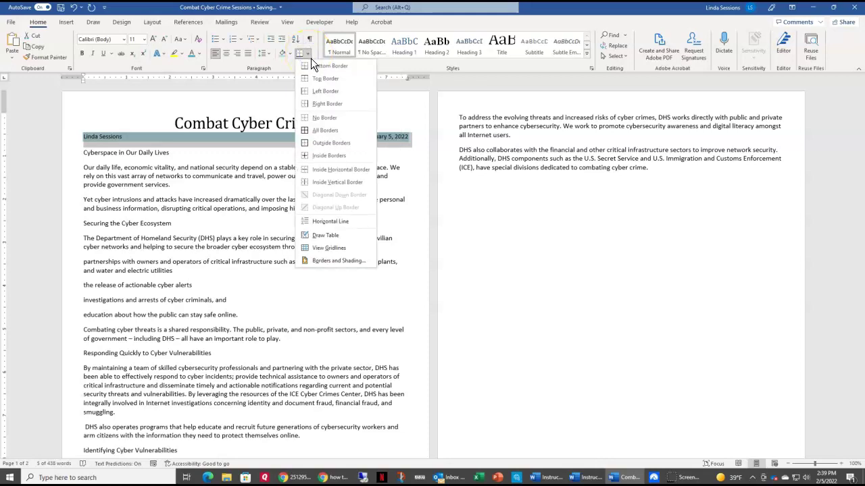
left_click(315, 77)
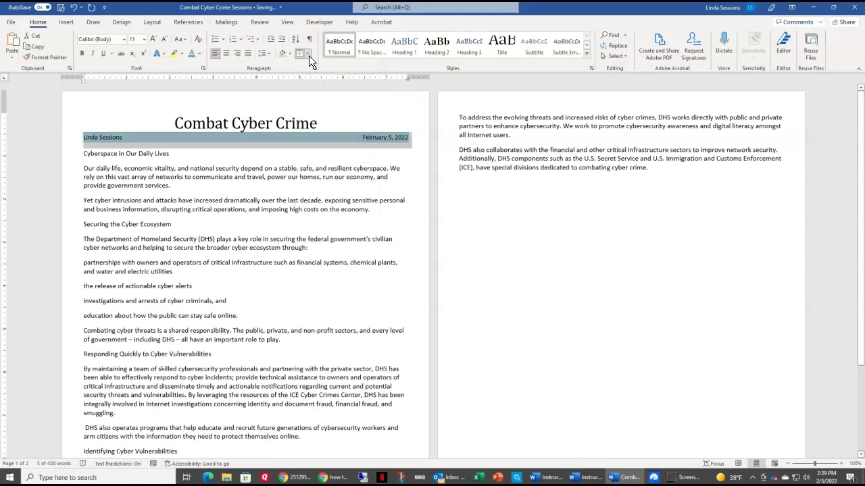
left_click(308, 54)
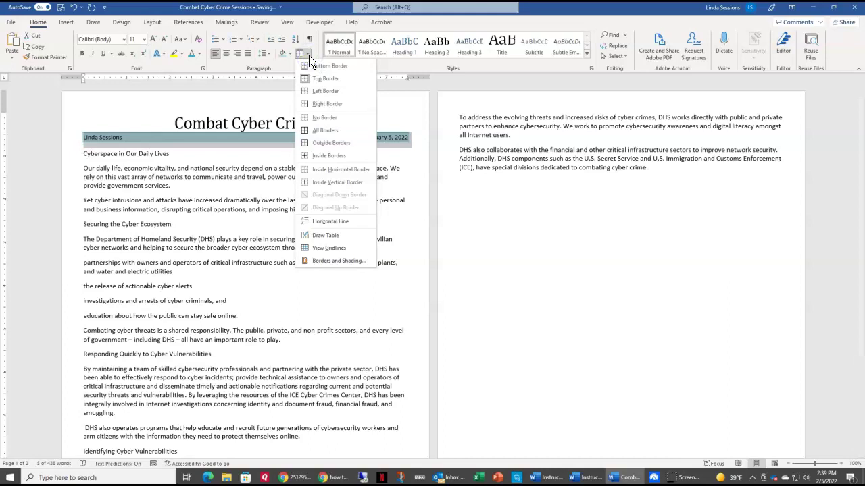
left_click(312, 66)
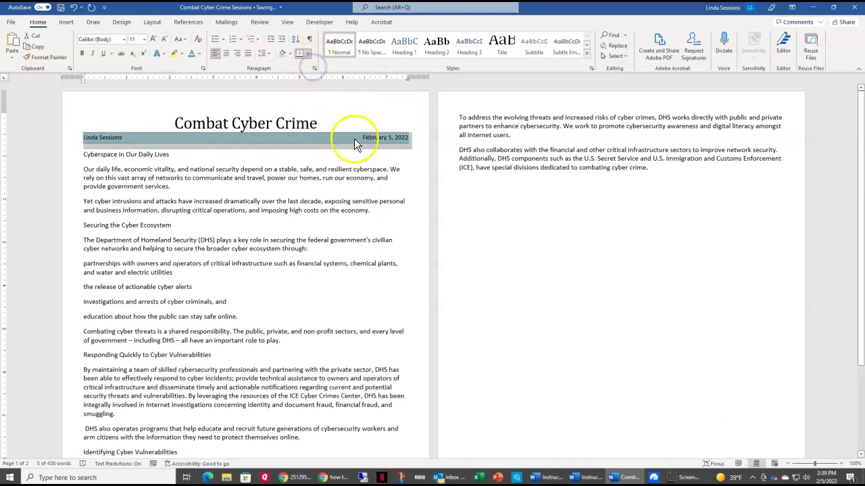
left_click(86, 155)
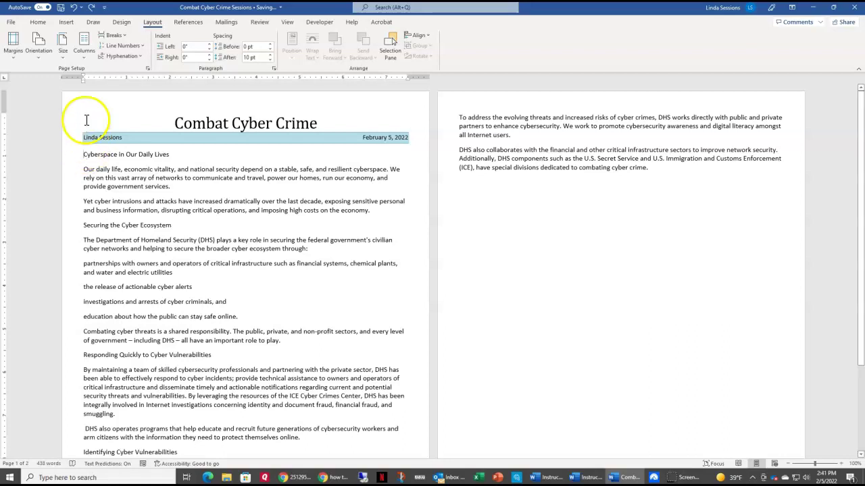
Step: Open the Columns dialog through Layout > Columns > More Columns
left_click(83, 57)
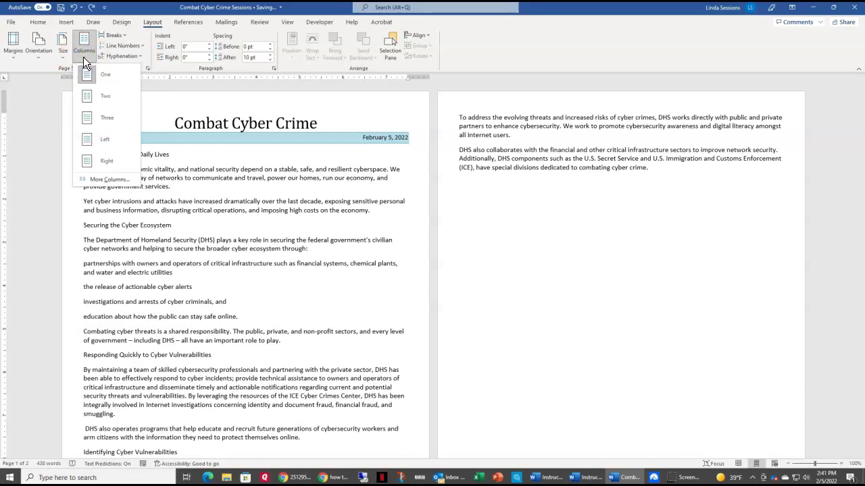
left_click(85, 106)
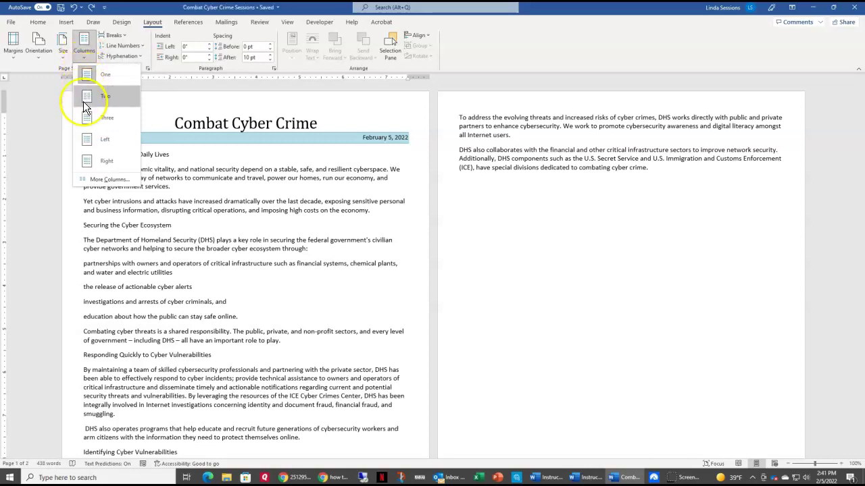
left_click(90, 180)
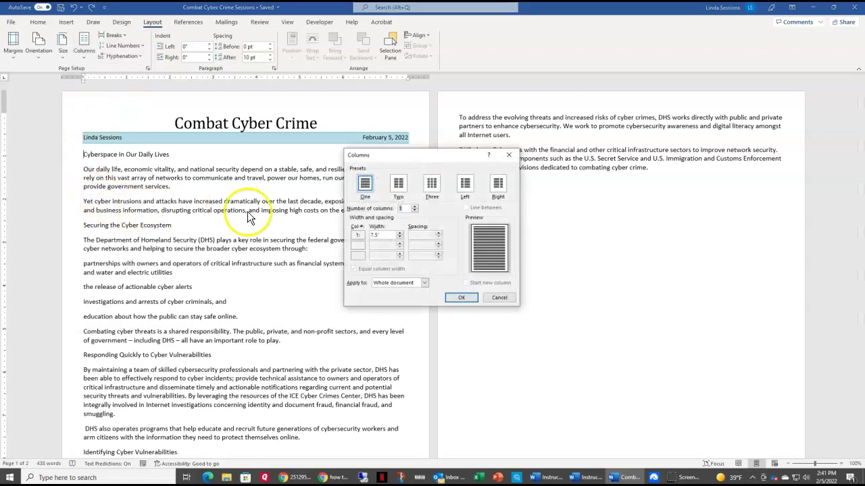
Step: Set three columns with a line between and 0.25" spacing, applied from this point forward
left_click(431, 184)
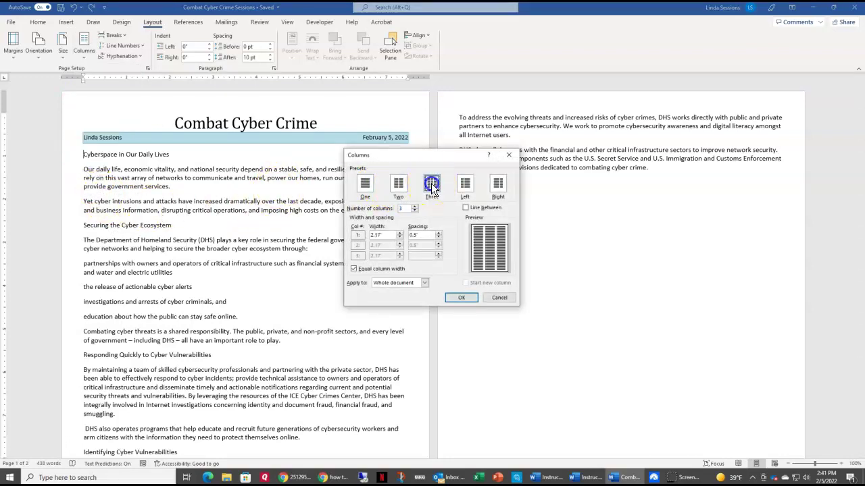
left_click(466, 208)
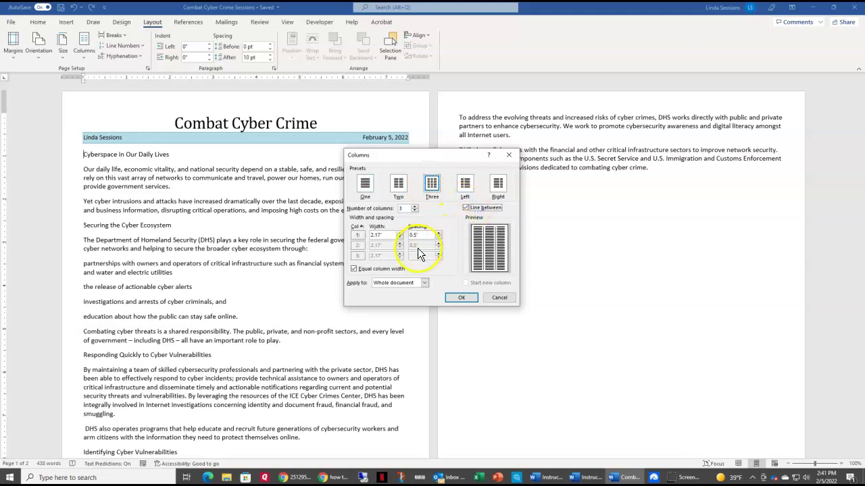
left_click_drag(422, 235, 389, 232)
type(".25")
left_click(424, 284)
left_click(417, 296)
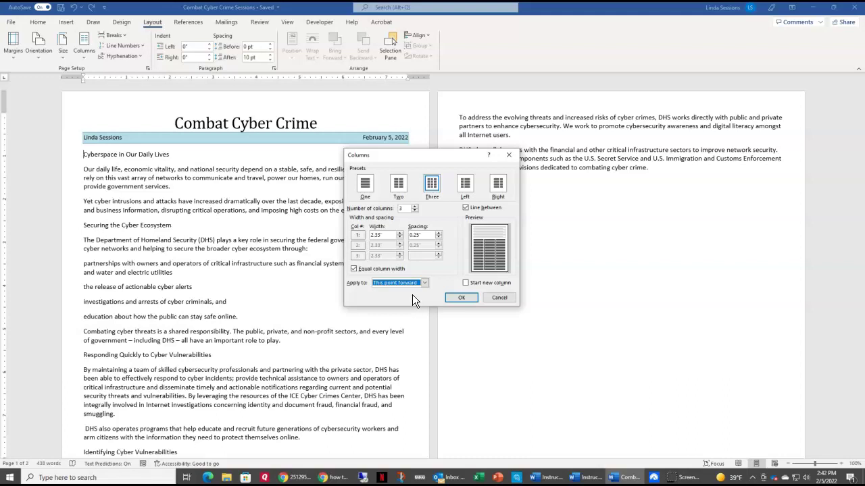
left_click(462, 299)
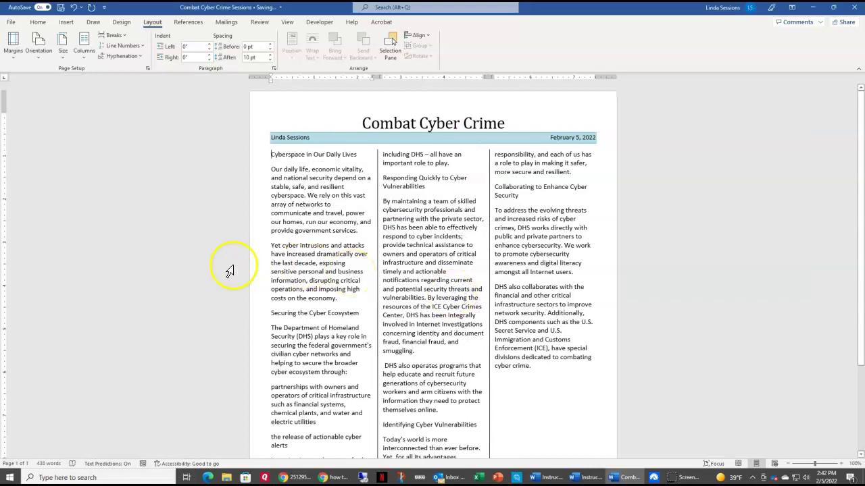
Step: Shade the third-column paragraph starting 'To address the evolving threats' light blue
scroll(178, 262, "down", 2)
scroll(178, 262, "down", 2)
scroll(178, 263, "up", 4)
scroll(178, 262, "down", 1)
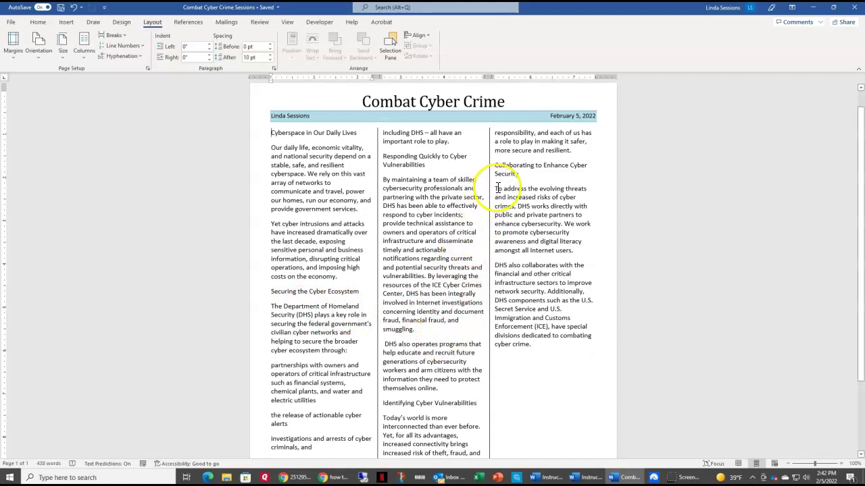
left_click_drag(494, 190, 574, 250)
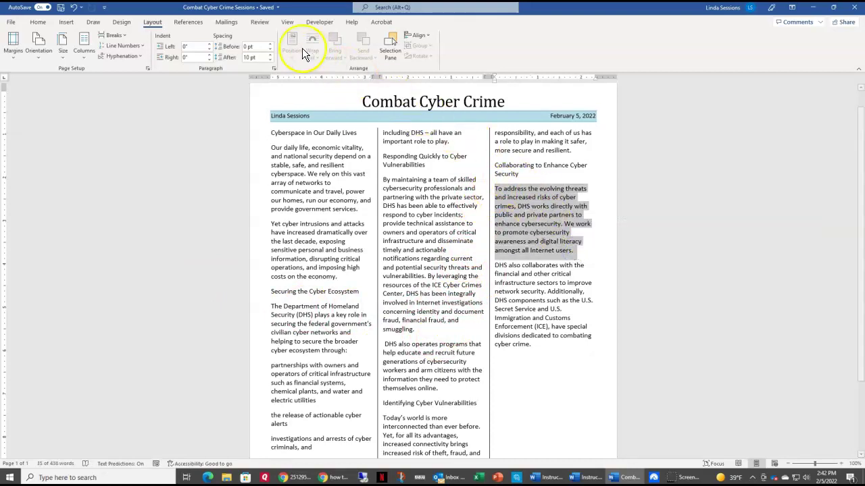
left_click(39, 25)
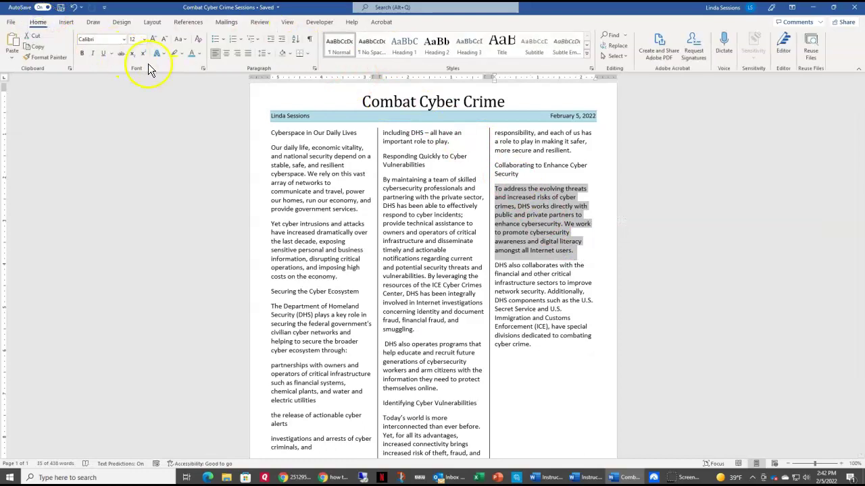
left_click(290, 53)
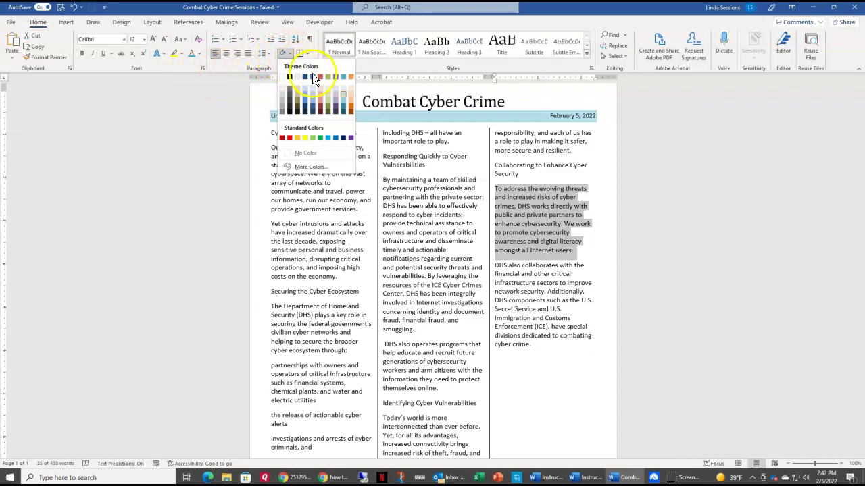
left_click(343, 95)
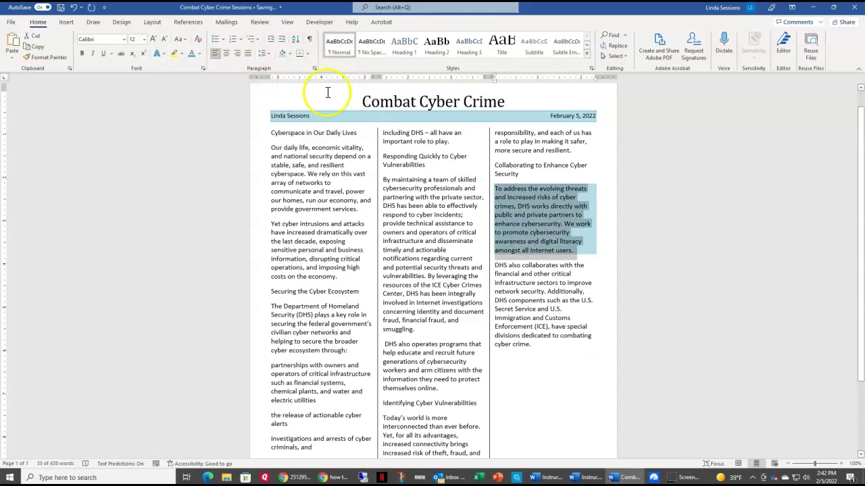
Step: Put an outside border around the shaded paragraph
left_click(309, 52)
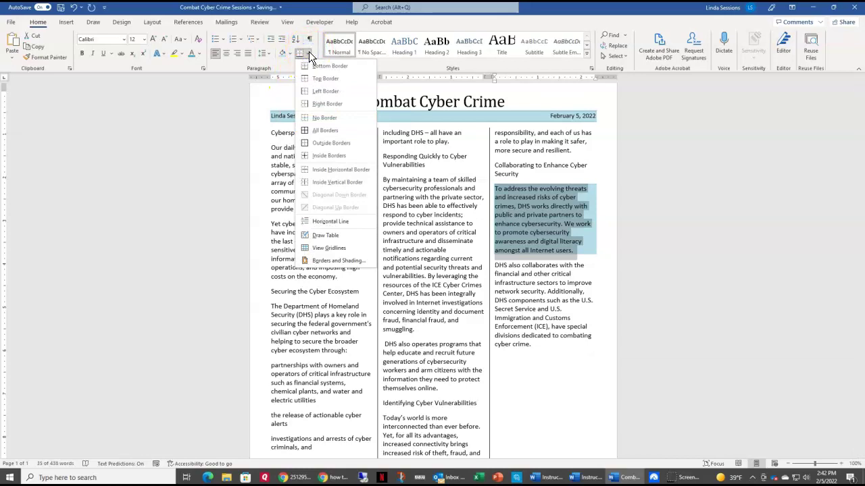
left_click(310, 143)
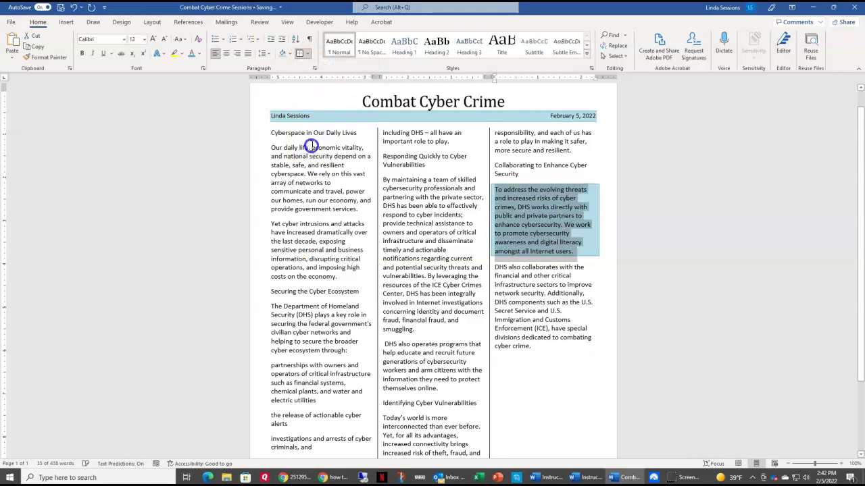
left_click(398, 178)
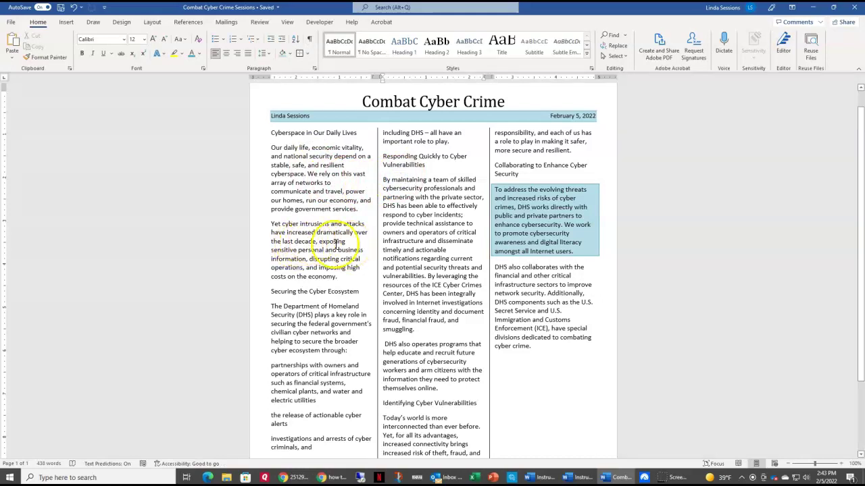
Step: Give the four items under 'cyber ecosystem through:' check-mark bullets and decrease their indent
scroll(336, 246, "down", 1)
scroll(335, 247, "down", 2)
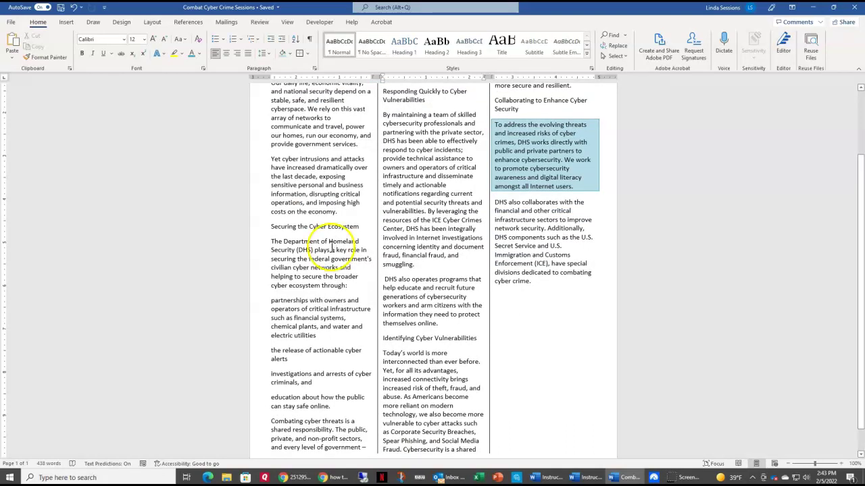
left_click(271, 300)
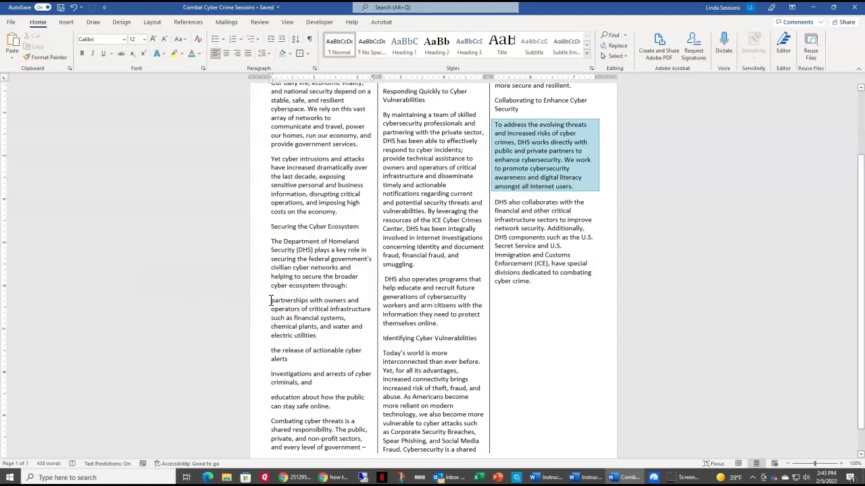
left_click(270, 301)
left_click_drag(271, 301, 336, 408)
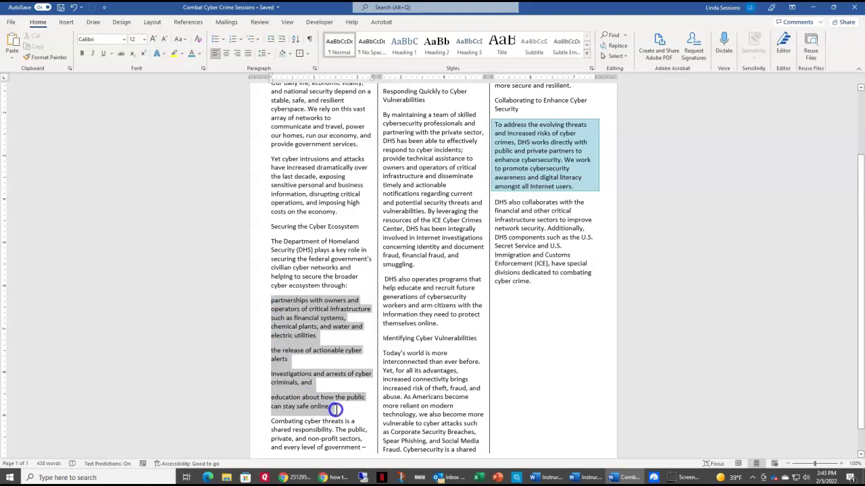
left_click_drag(335, 409, 335, 409)
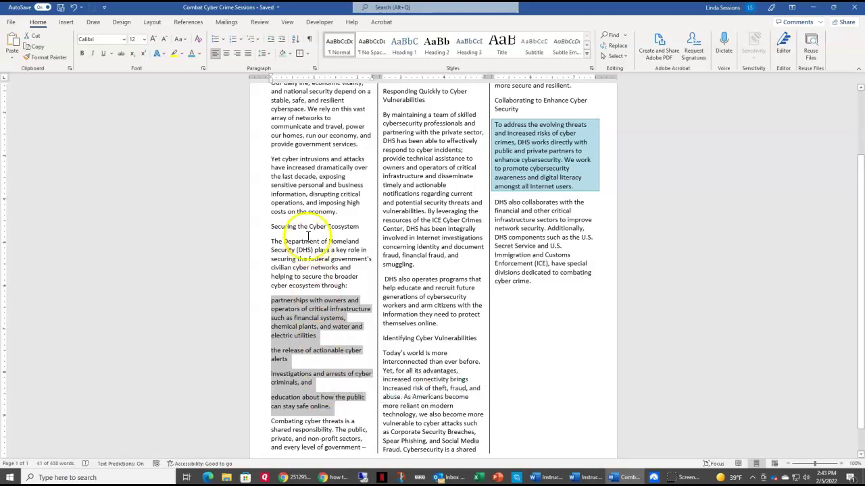
left_click(225, 42)
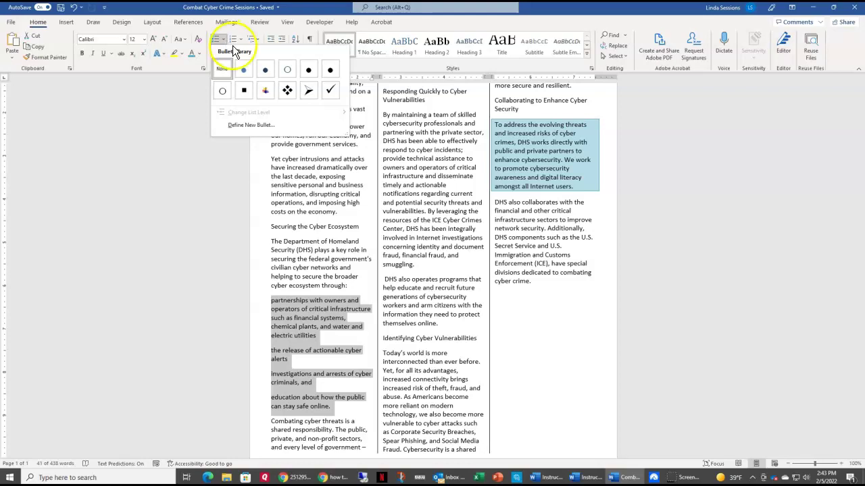
left_click(328, 93)
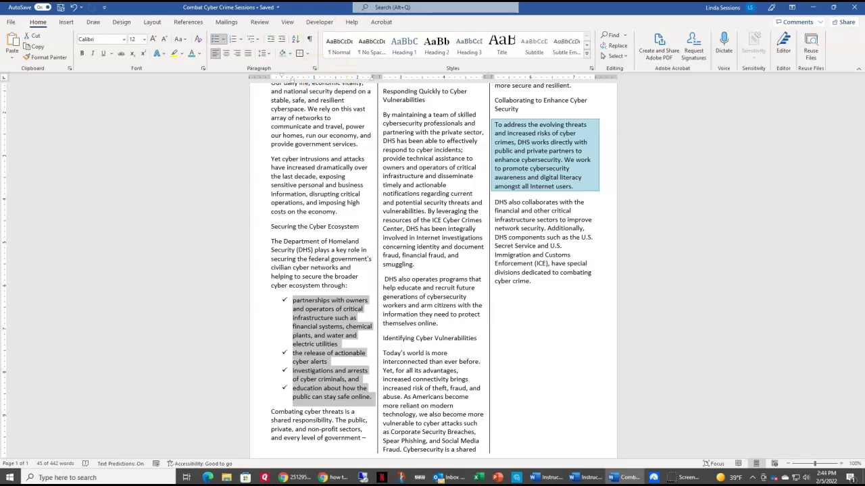
left_click(273, 45)
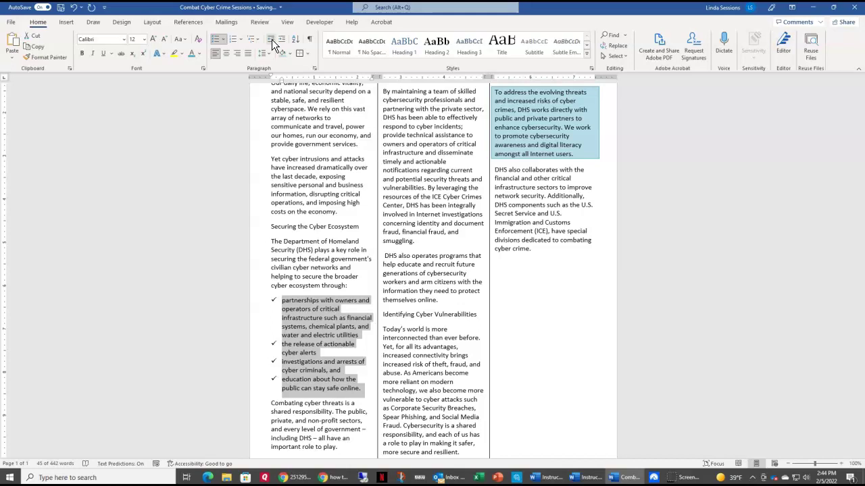
Step: Make the four section headings bold, from 'Cyberspace in Our Daily Lives' to 'Identifying Cyber Vulnerabilities'
scroll(362, 171, "up", 3)
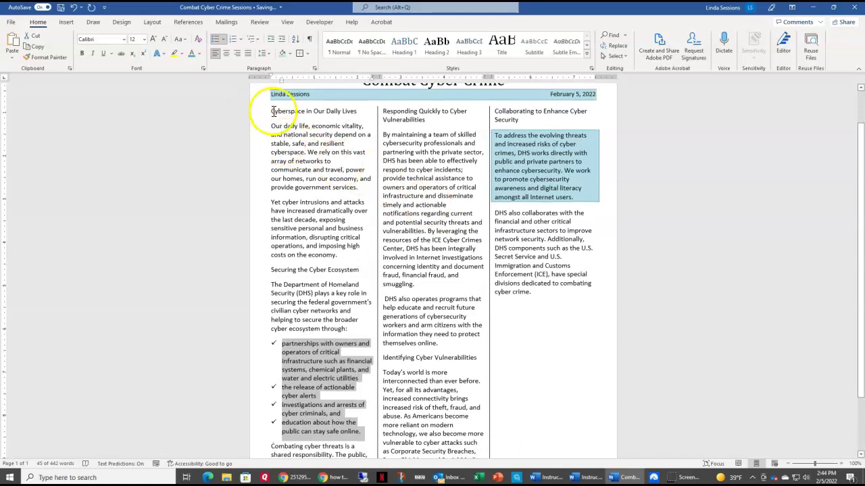
left_click_drag(271, 111, 357, 113)
left_click(357, 98)
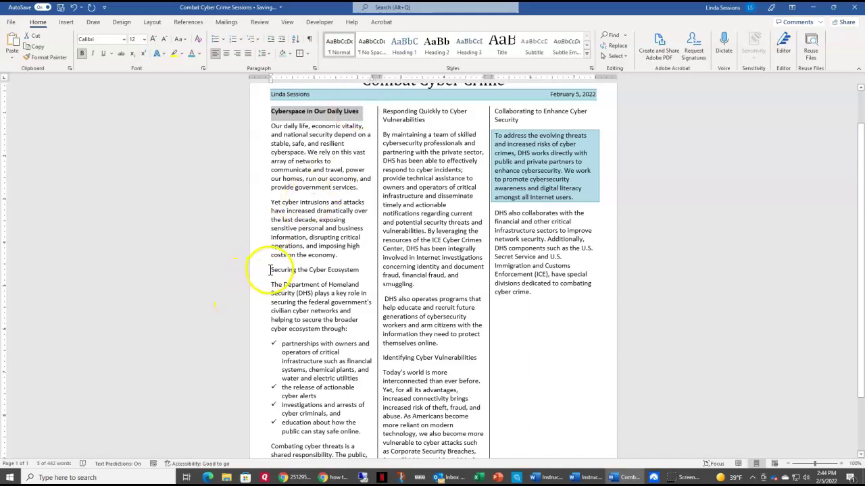
left_click_drag(271, 270, 360, 270)
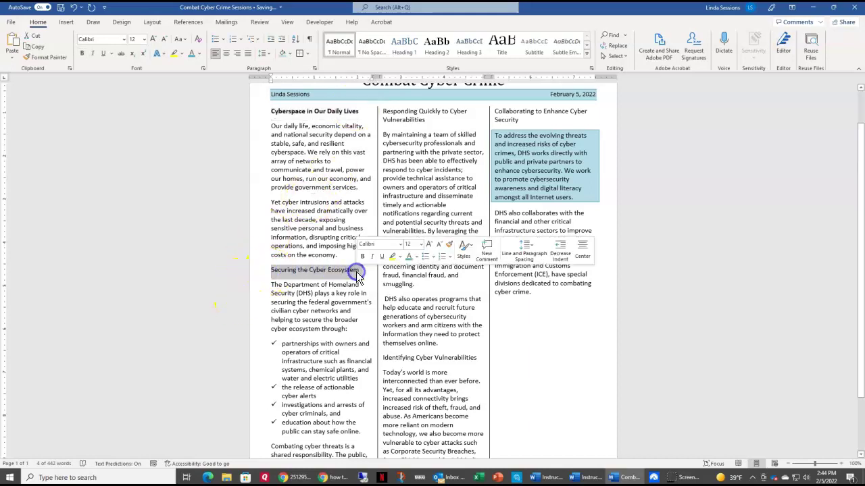
left_click(361, 258)
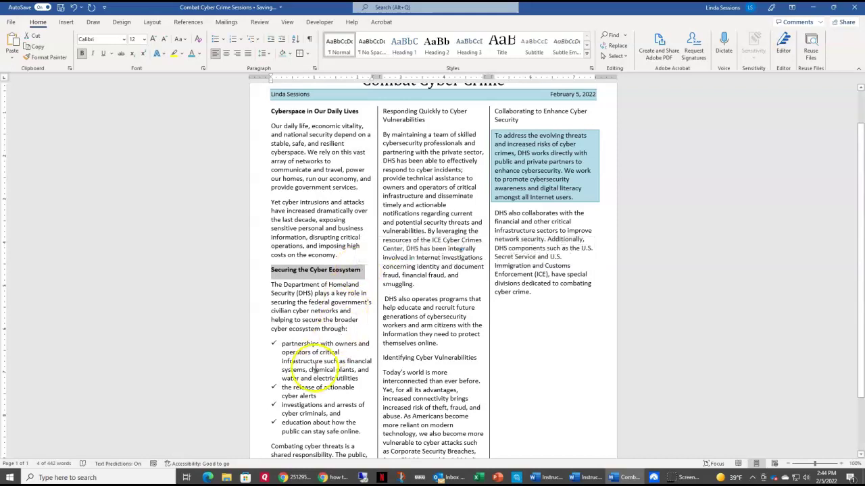
left_click_drag(382, 112, 420, 125)
left_click(423, 106)
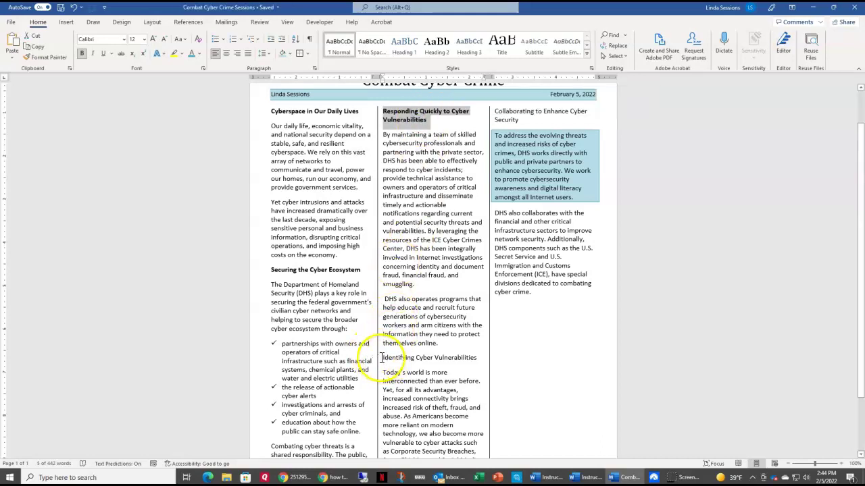
left_click_drag(382, 359, 470, 361)
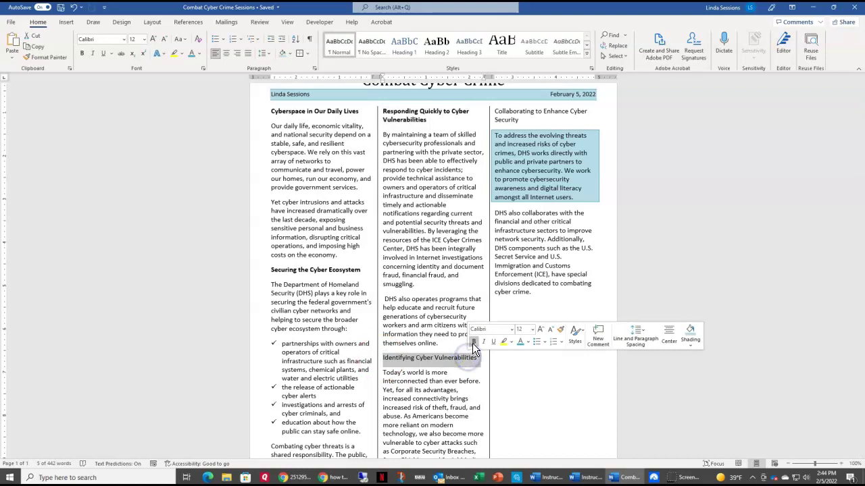
left_click(473, 342)
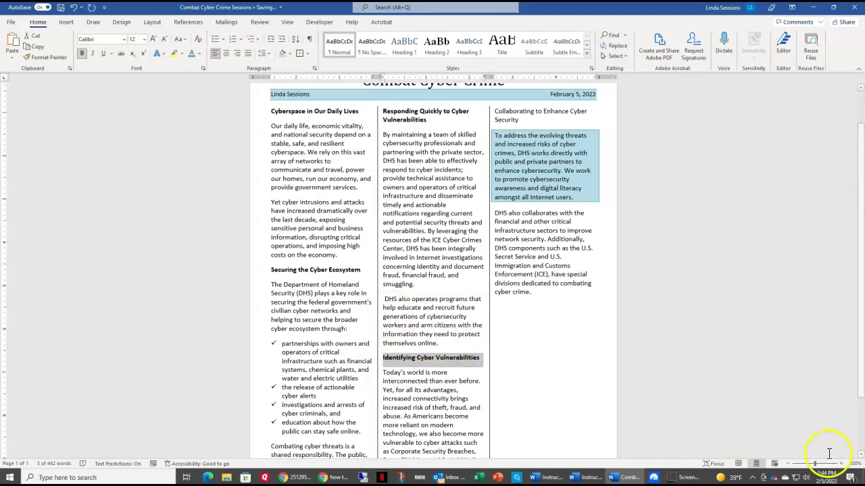
Step: Zoom out to 70% and put the cursor before 'Combating cyber threats'
left_click(789, 464)
left_click(789, 464)
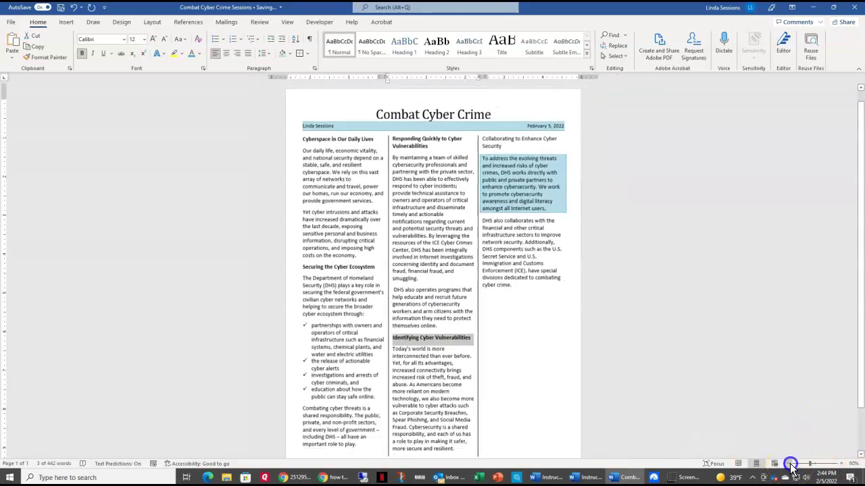
left_click(789, 464)
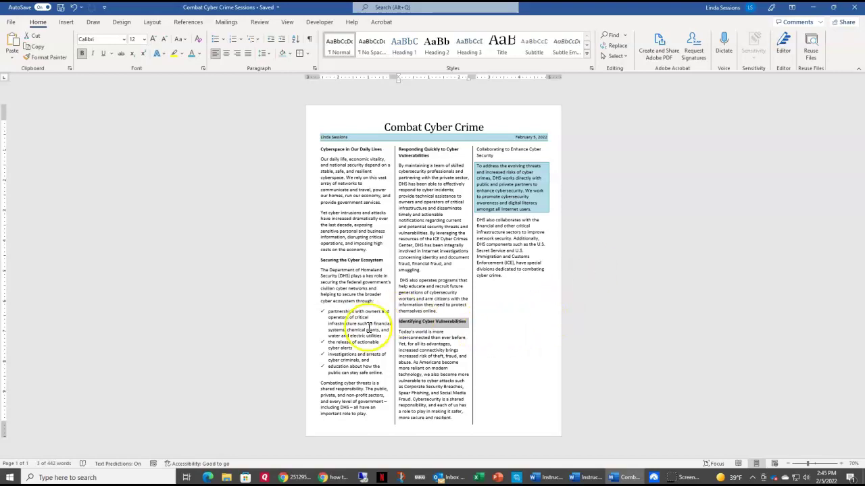
left_click(321, 384)
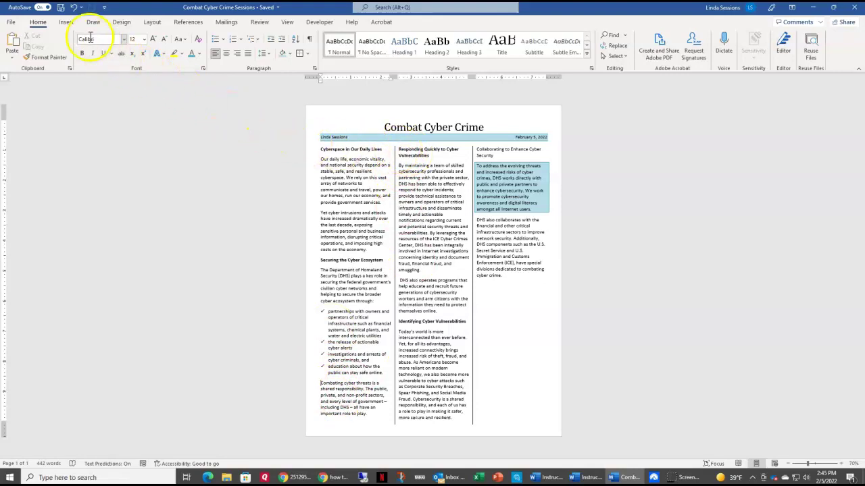
Step: Insert a column break so 'Combating cyber threats' starts column two
left_click(65, 22)
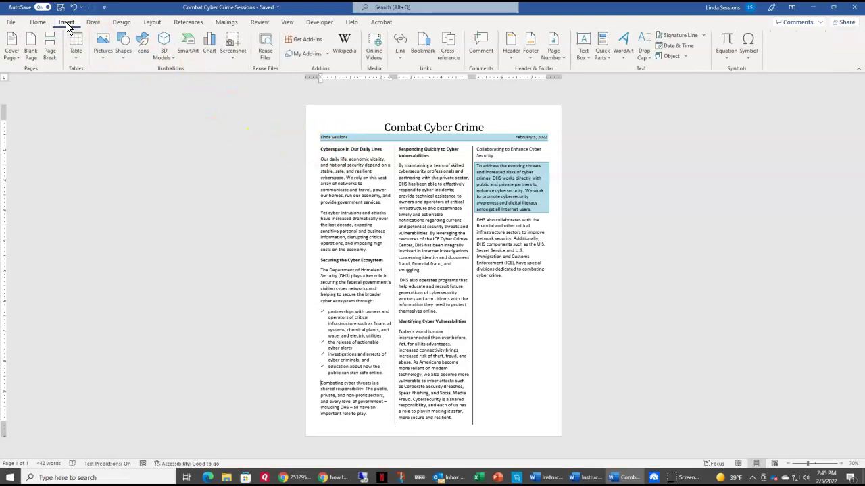
left_click(152, 22)
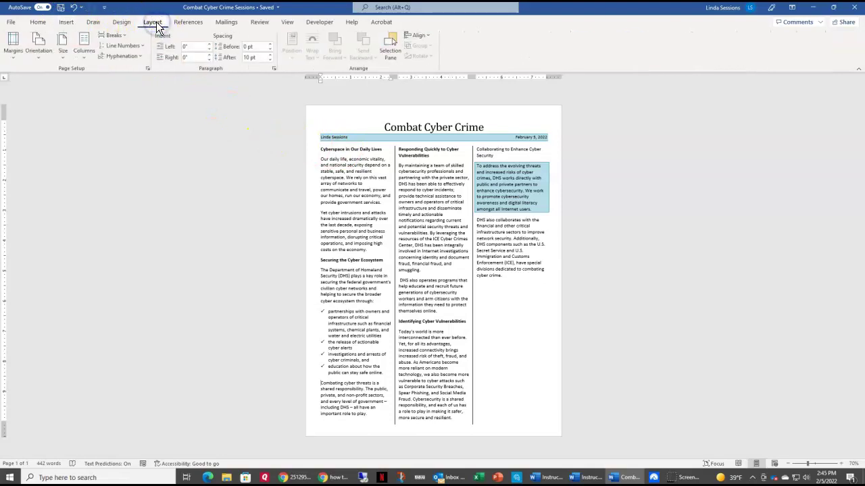
left_click(112, 37)
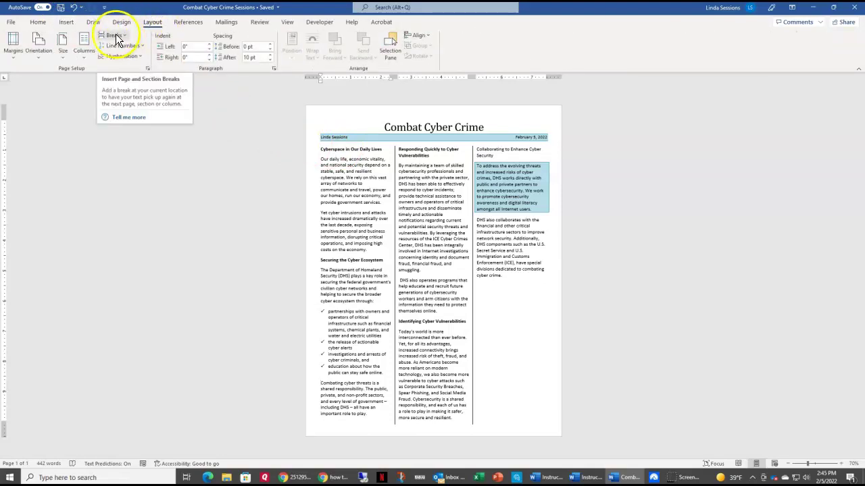
left_click(112, 37)
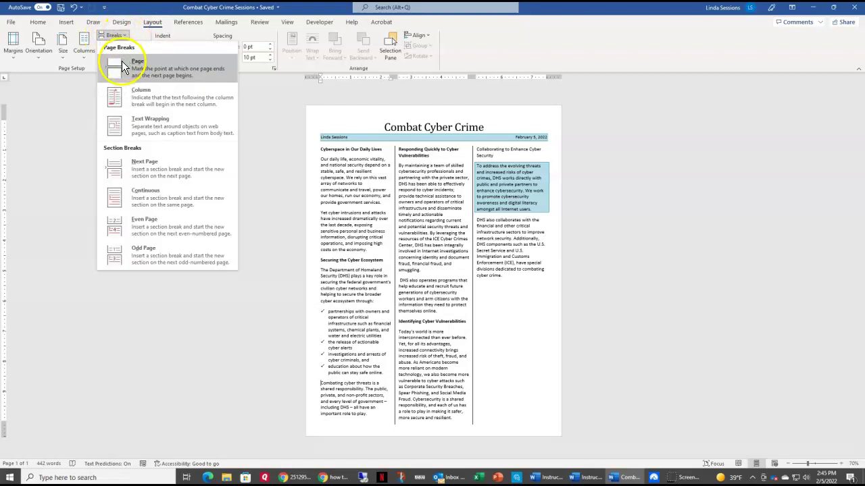
left_click(116, 98)
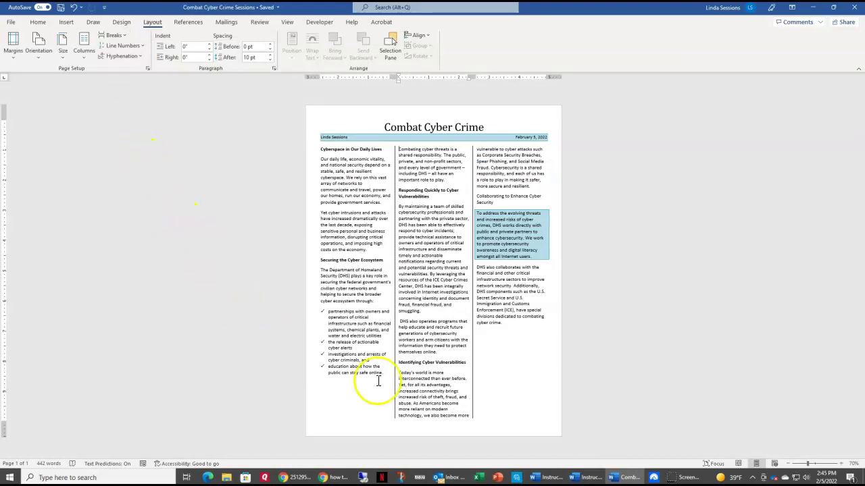
Step: Insert a column break so 'Identifying Cyber Vulnerabilities' starts column three
left_click(395, 361)
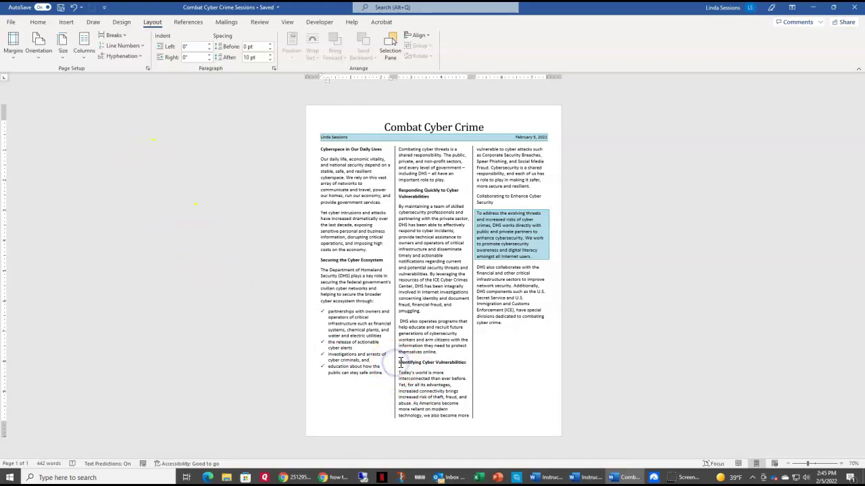
left_click(397, 363)
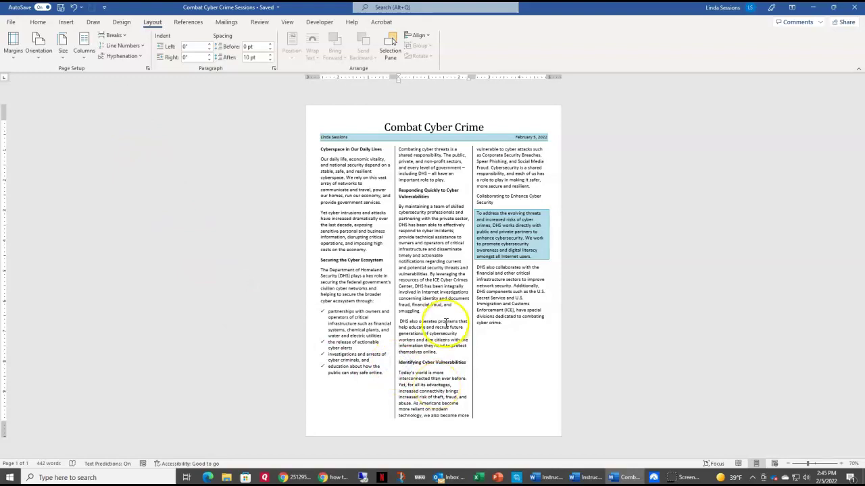
left_click(126, 35)
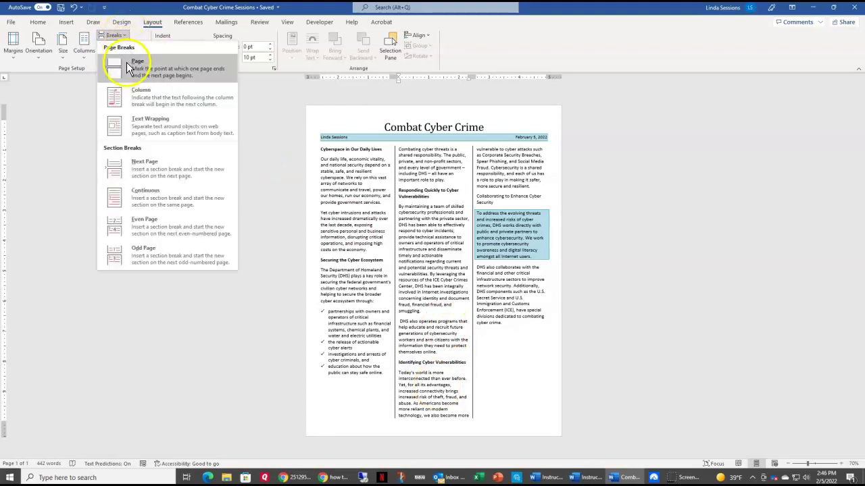
left_click(129, 97)
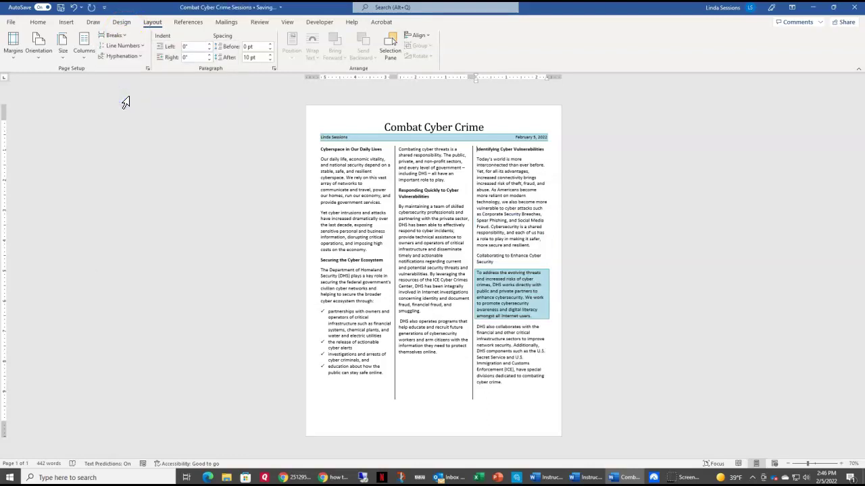
left_click(118, 100)
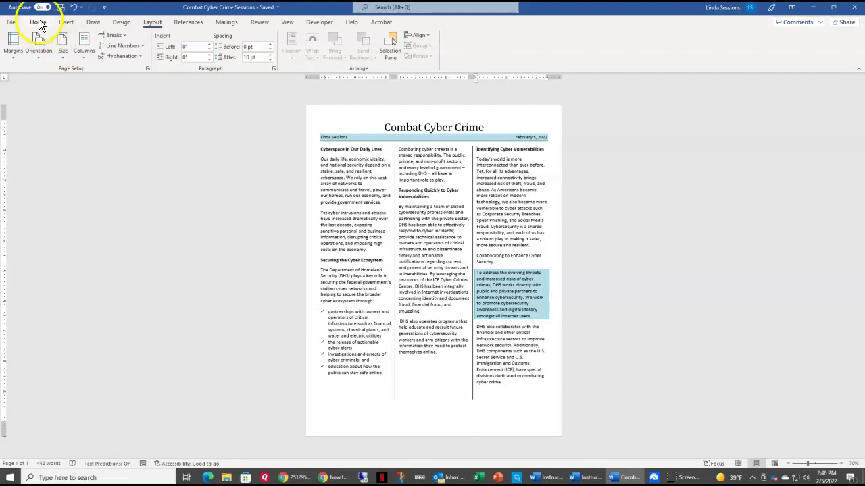
Step: Turn on Show/Hide ¶ from the Home tab so the column break markers appear
left_click(37, 22)
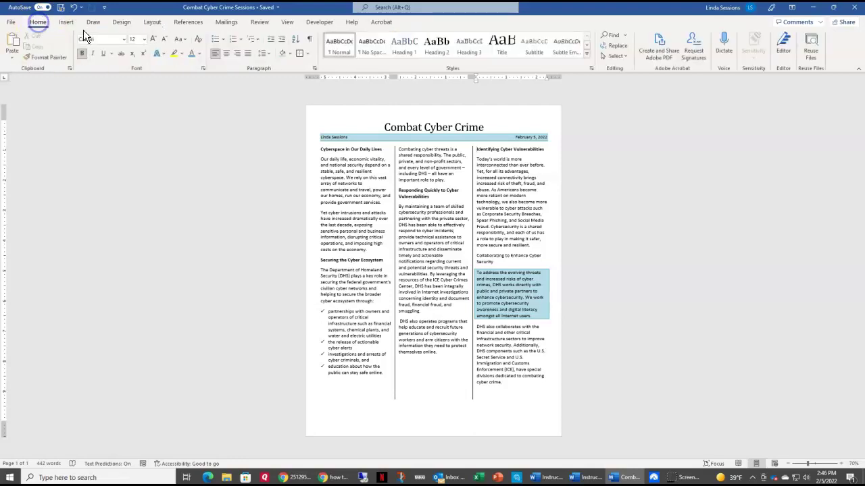
left_click(311, 42)
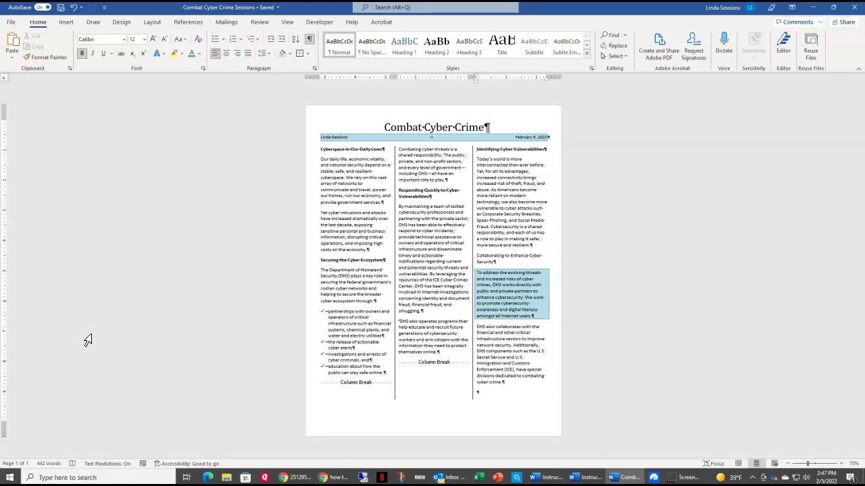
Step: Minimize the Word window to reveal the desktop
left_click(811, 9)
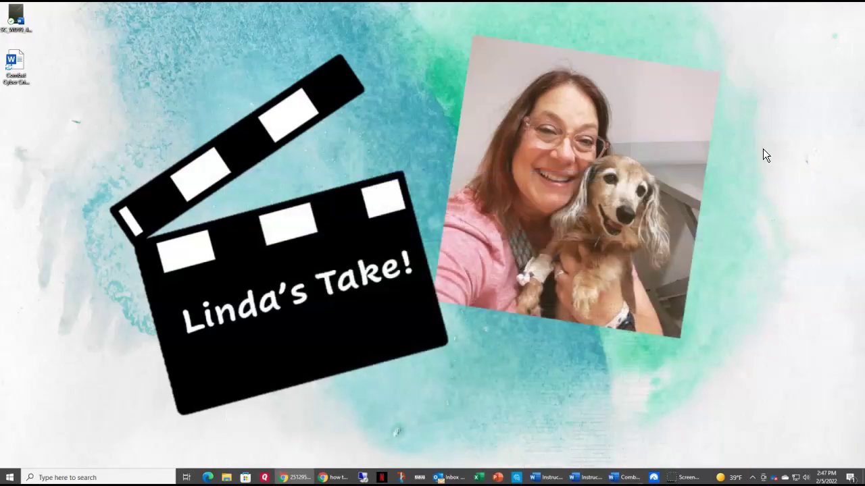